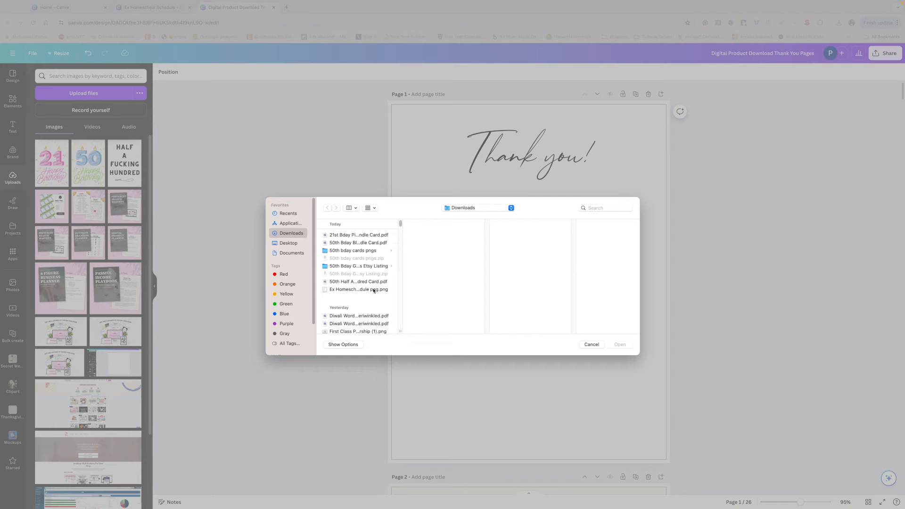
Step: Resize the uploaded homeschool schedule image and center it between the "Thank you!" heading and the "Click here to access template" text
drag(629, 151, 503, 307)
drag(492, 355, 550, 242)
click(587, 287)
drag(574, 305, 574, 317)
click(545, 234)
click(615, 212)
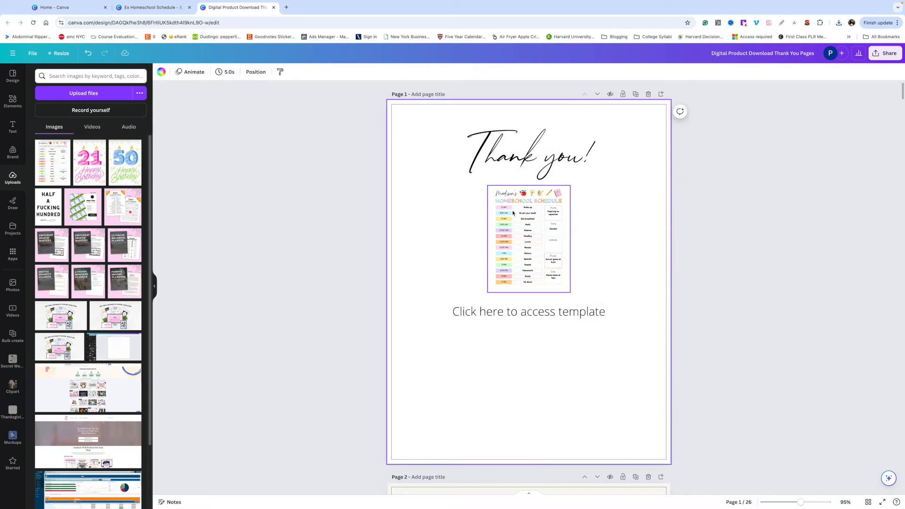
Step: Apply a Glow shadow effect to the homeschool schedule image and reduce the glow size
click(548, 219)
click(181, 74)
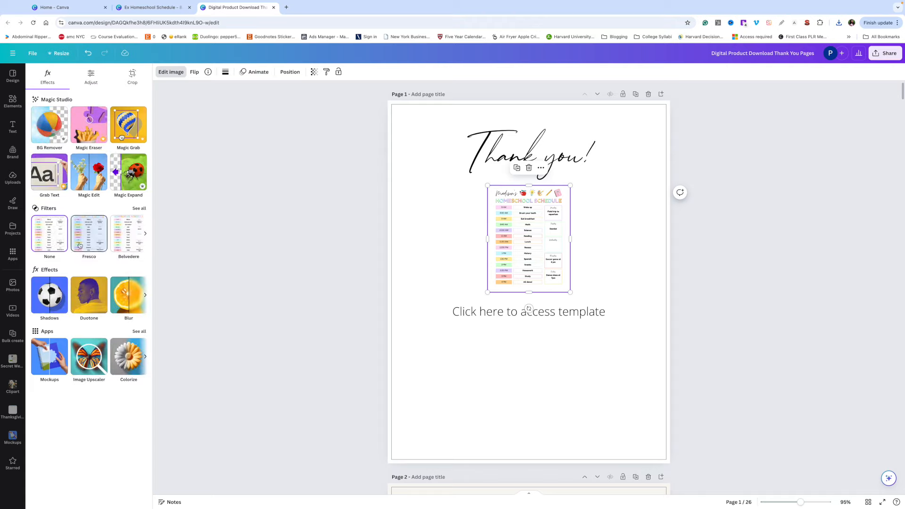
click(57, 295)
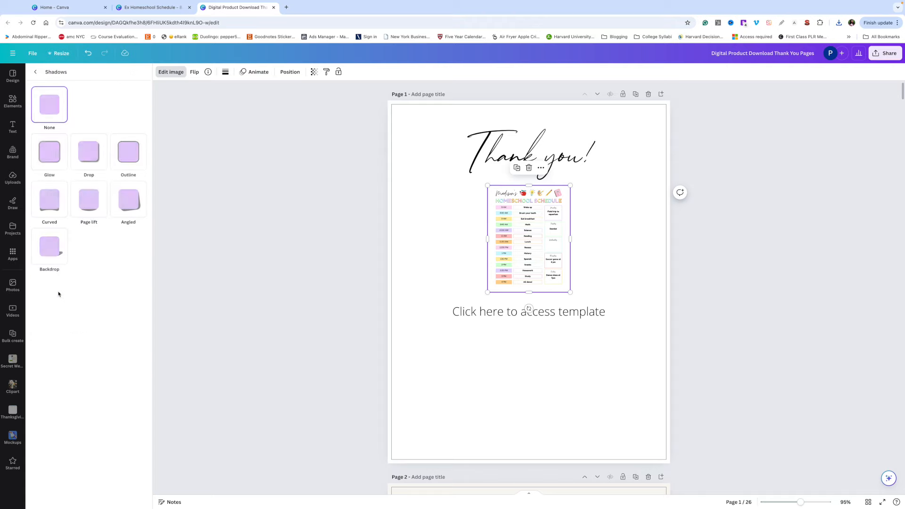
click(55, 156)
drag(44, 291, 36, 291)
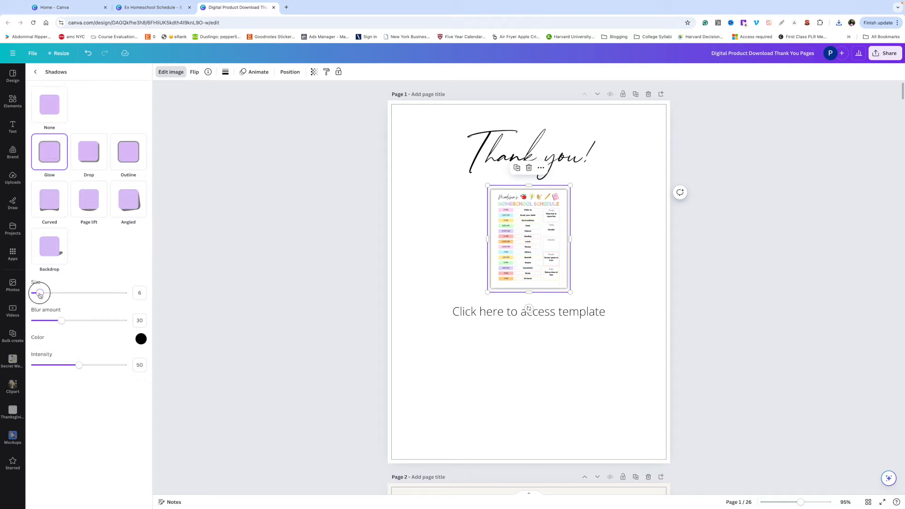
click(607, 287)
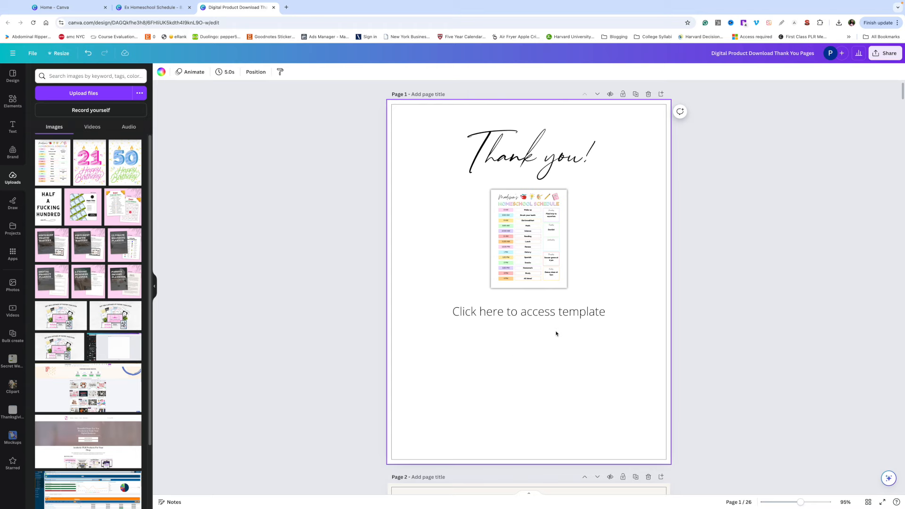
Step: Switch to the Ex Homeschool Schedule design, create a template link for it and copy the link
click(155, 8)
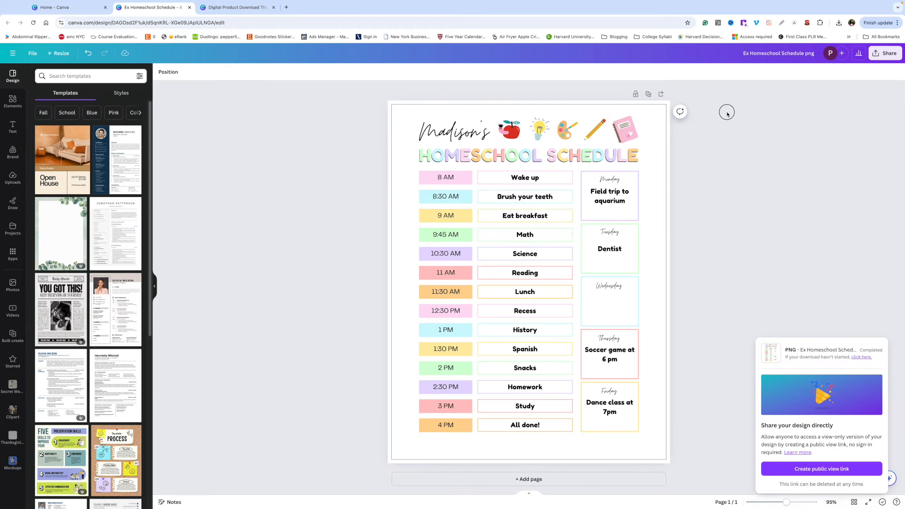
click(727, 113)
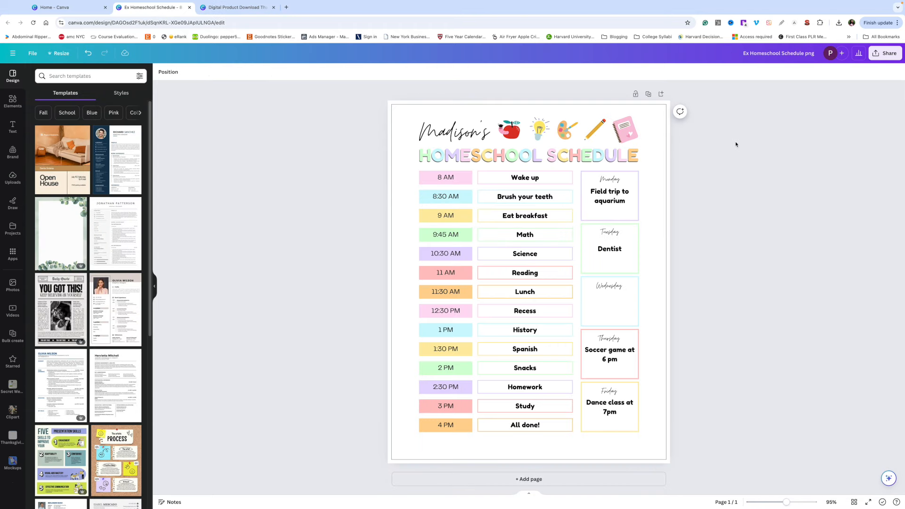
click(888, 55)
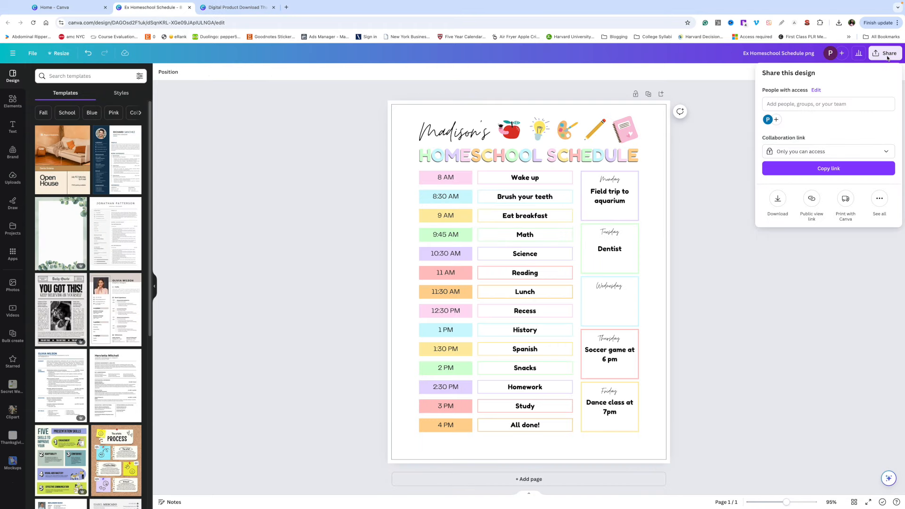
click(879, 197)
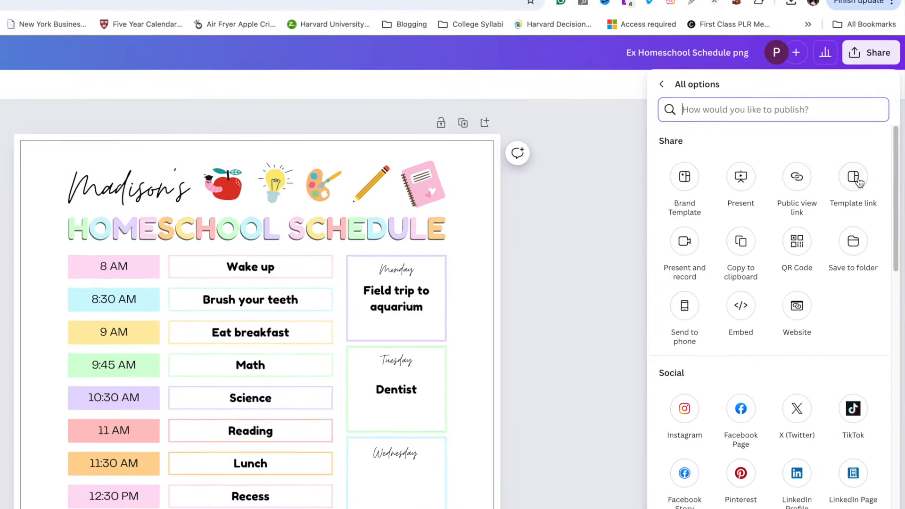
click(858, 182)
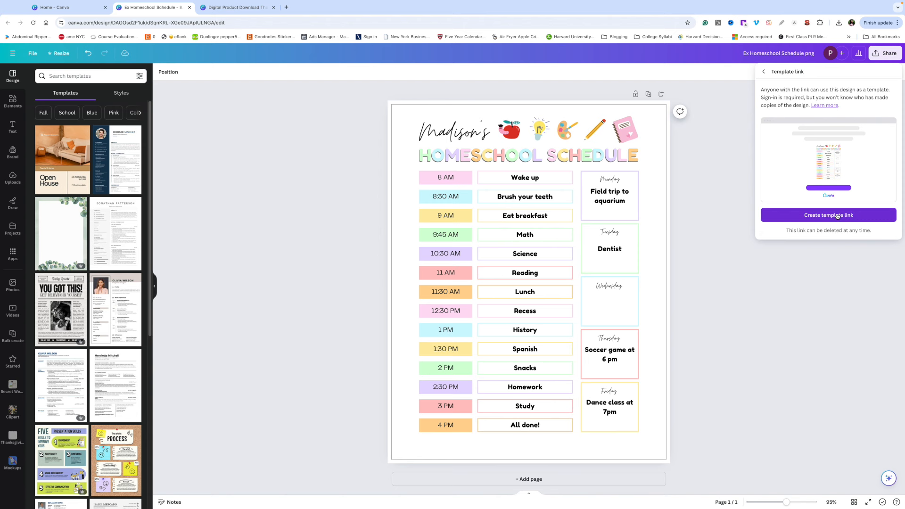
click(838, 216)
click(882, 208)
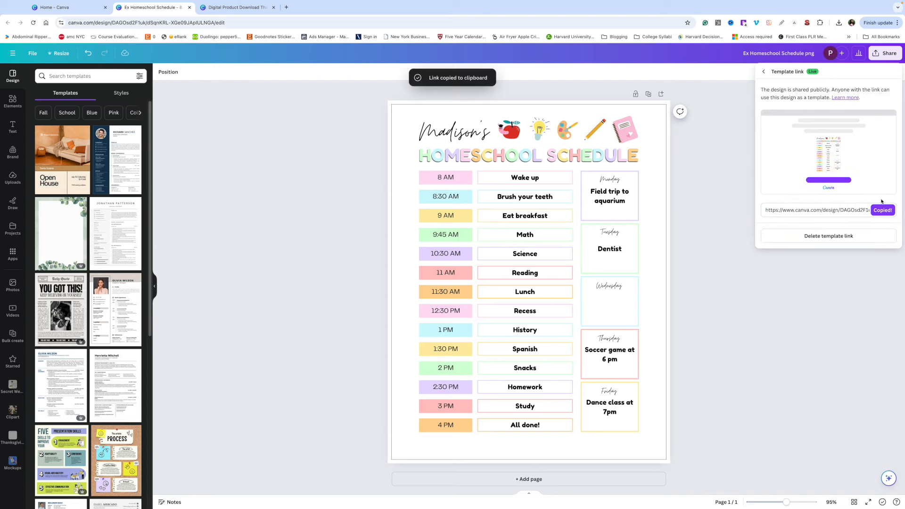
Step: In the thank-you page design, link the "Click here to access template" text to the copied template link
click(238, 7)
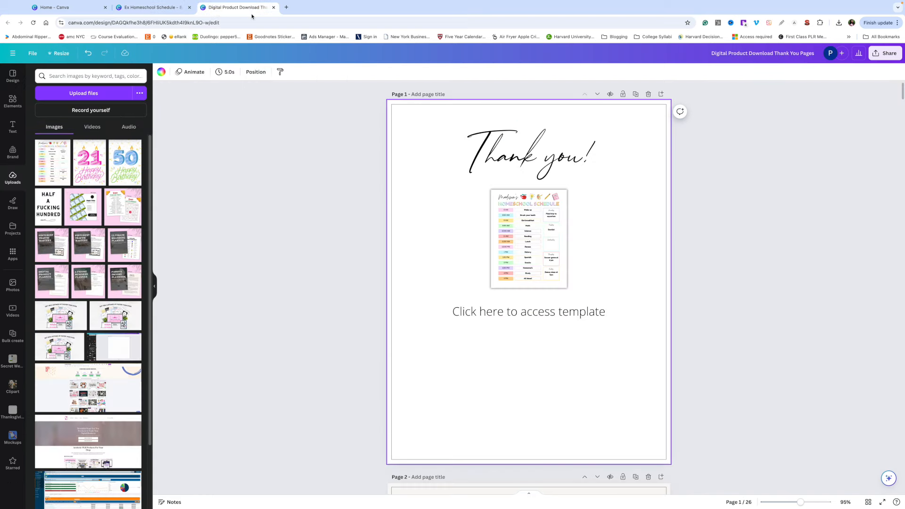
click(533, 311)
click(565, 287)
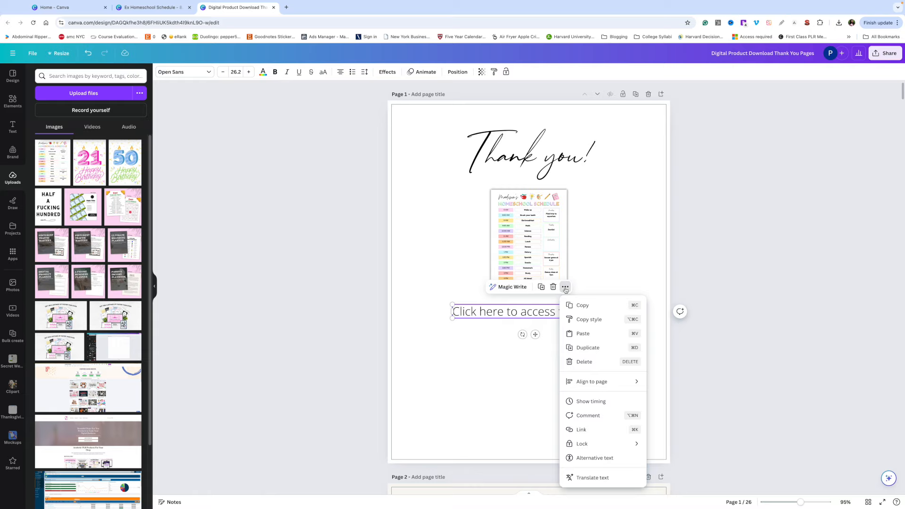
click(591, 429)
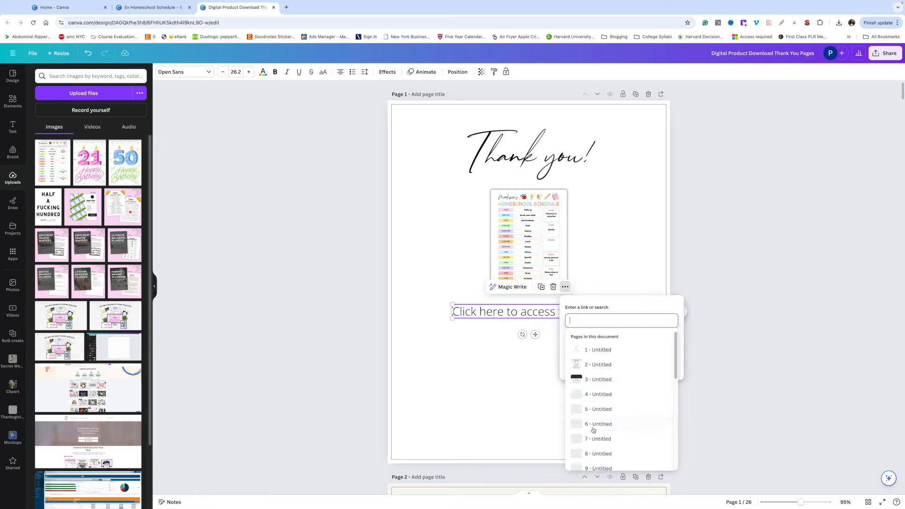
key(super+v)
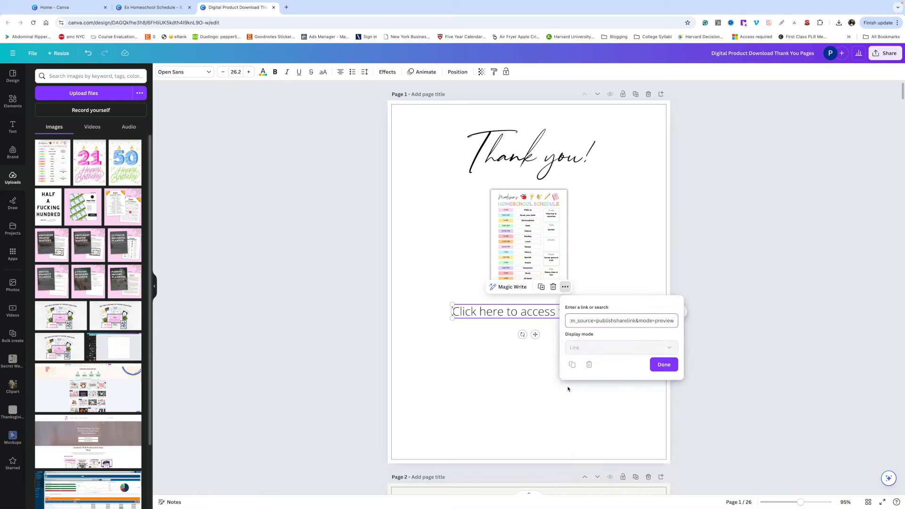
click(640, 246)
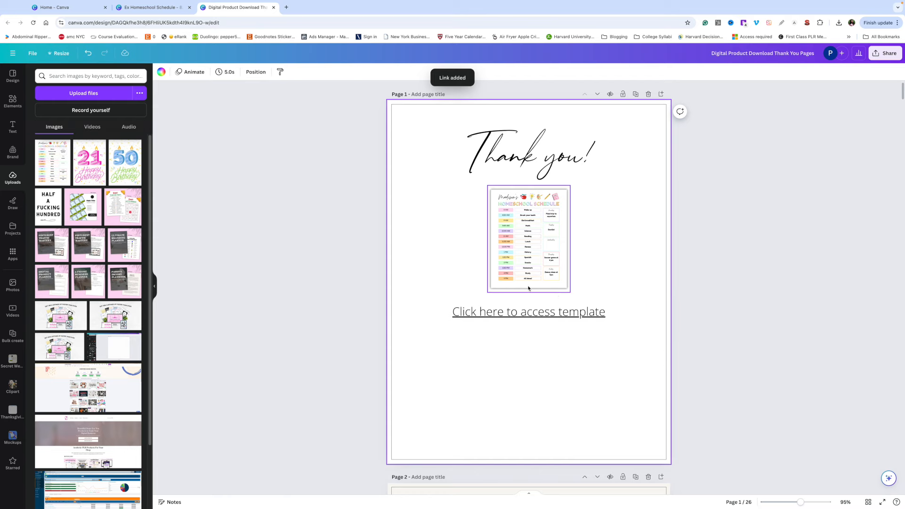
Step: Review the template link option among the Ex Homeschool Schedule design's sharing options
click(151, 7)
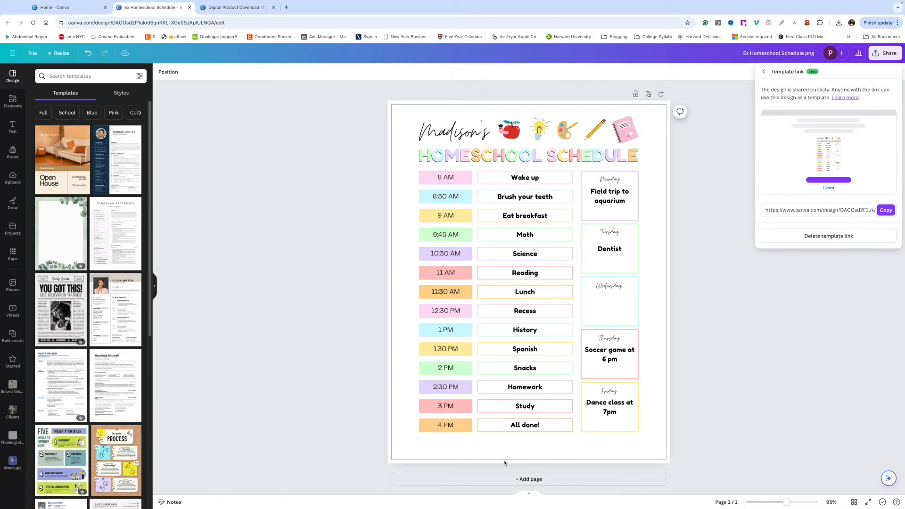
click(743, 309)
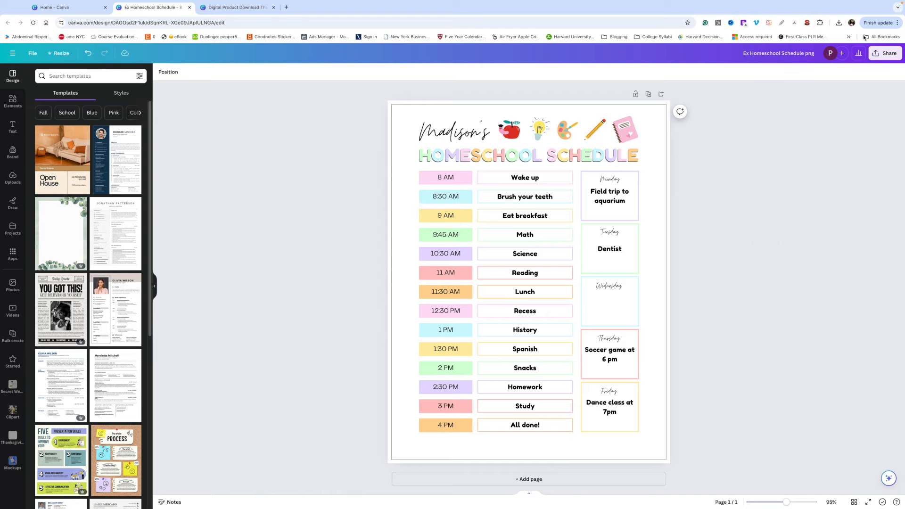
click(885, 53)
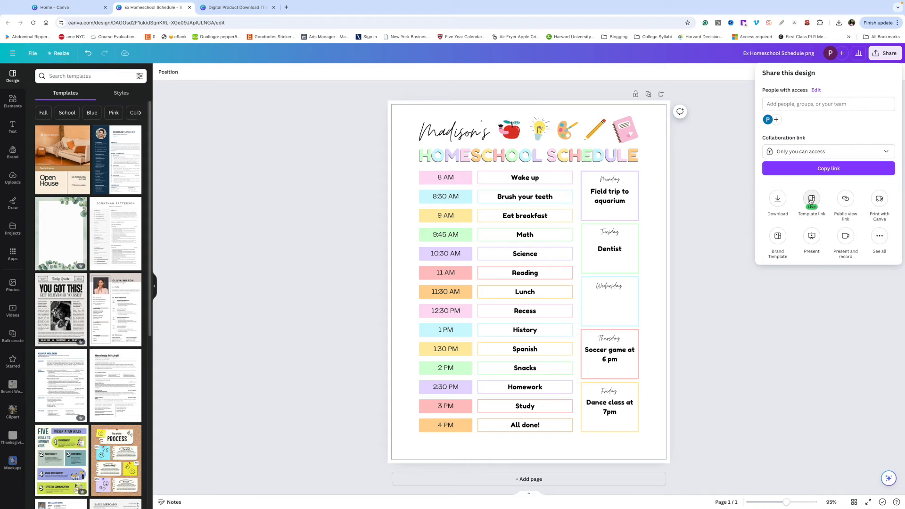
Step: Return to the thank-you page design, extend the heading to "Thank you for order!" and reposition it above the schedule image
key(ctrl+Tab)
text(for)
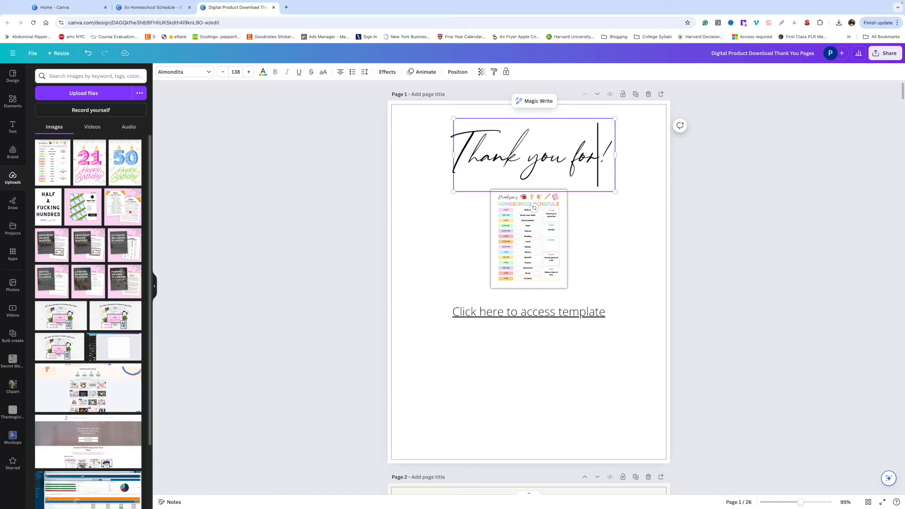
text( order)
click(628, 209)
click(598, 170)
click(602, 198)
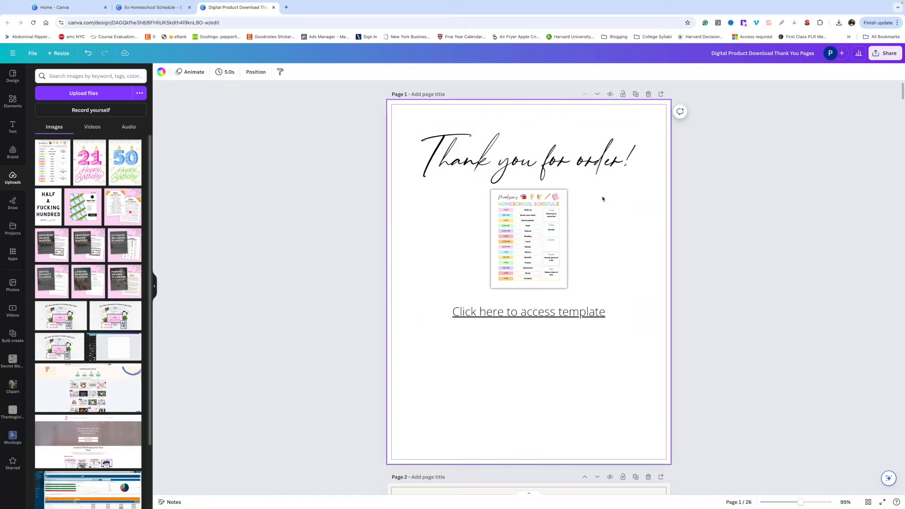
Step: Set the page 1 background to the light pink from the Zane PLR brand palette
click(162, 71)
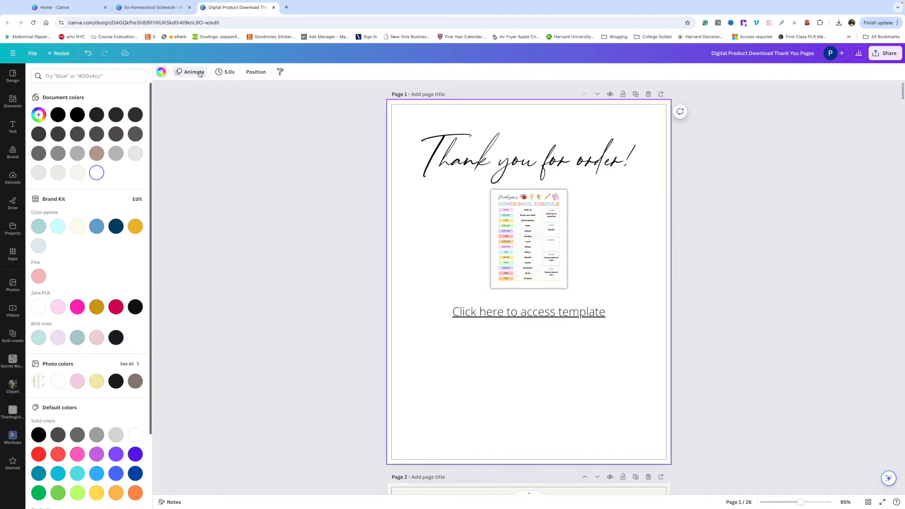
click(58, 307)
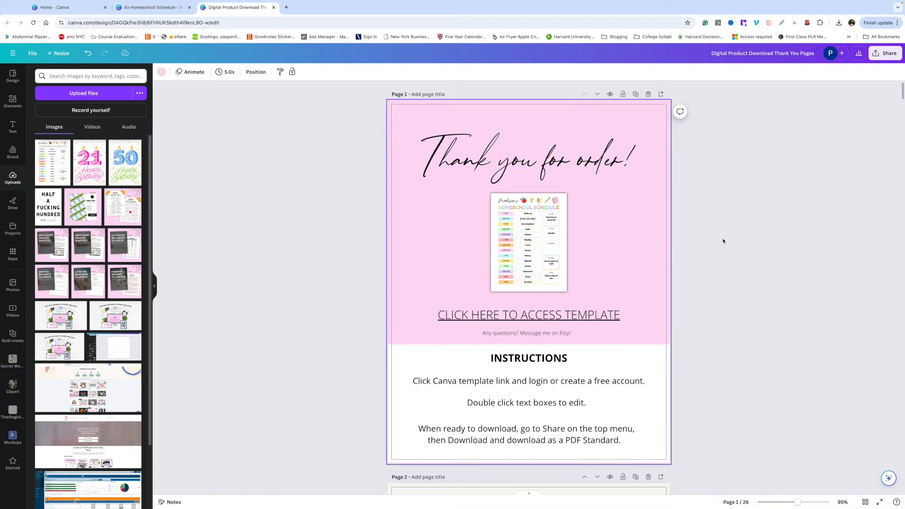
Step: Look through the other thank-you page layouts that follow page 1
scroll(722, 242, down, 10)
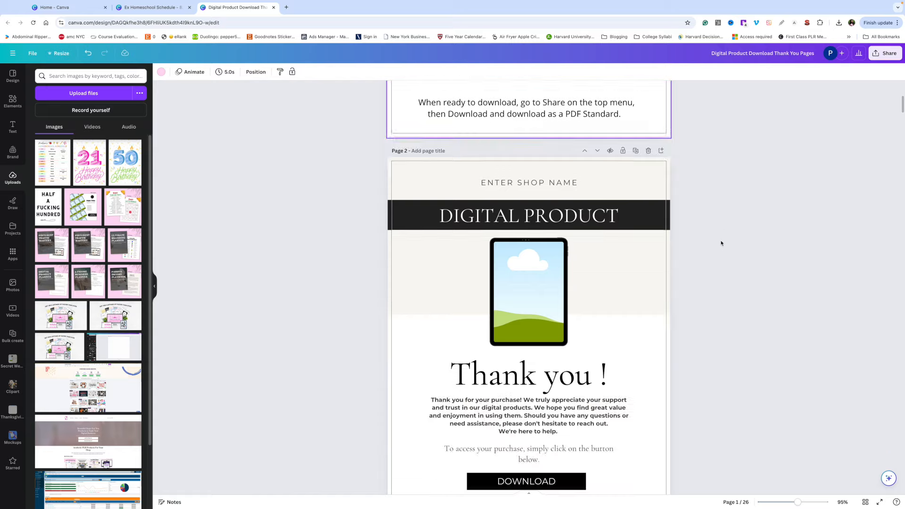
scroll(721, 244, down, 7)
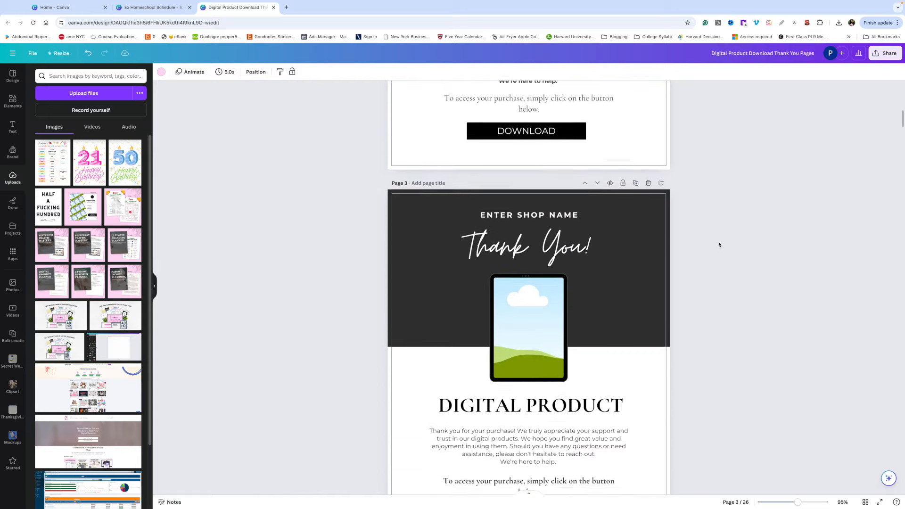
scroll(718, 245, down, 8)
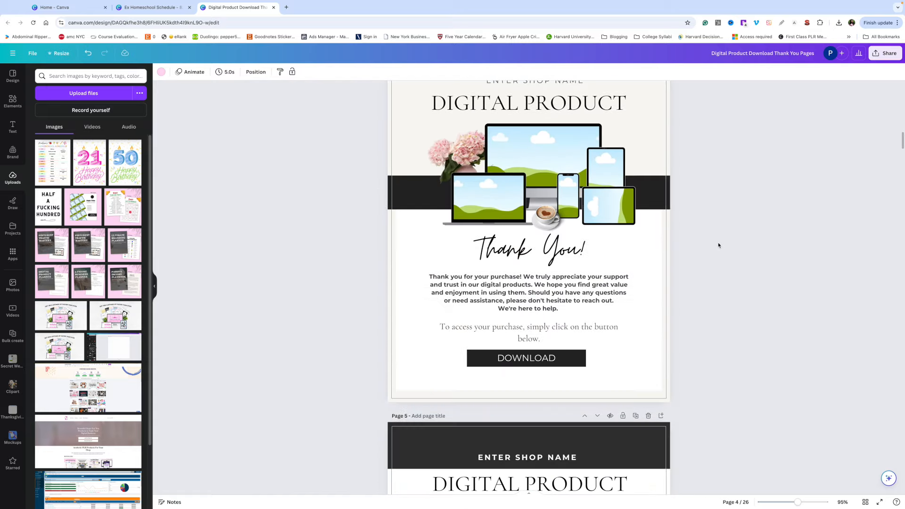
scroll(719, 246, down, 8)
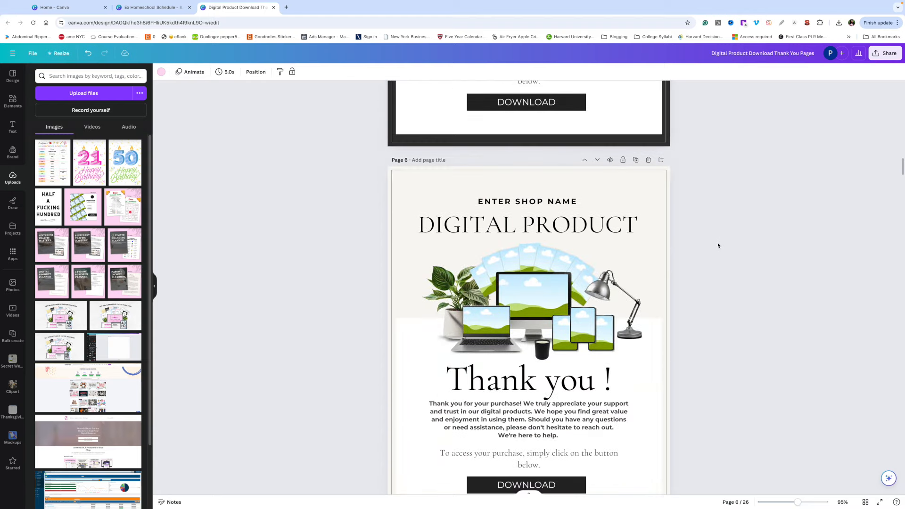
scroll(718, 246, down, 8)
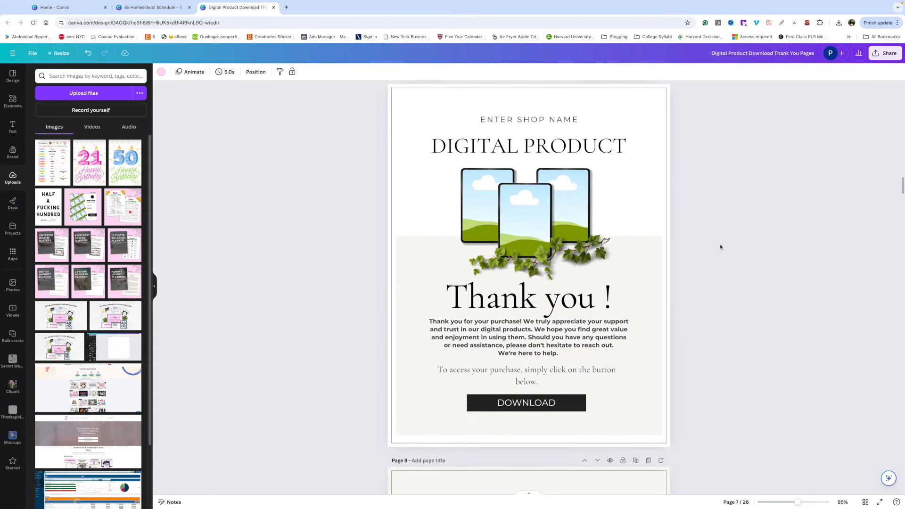
scroll(720, 246, down, 3)
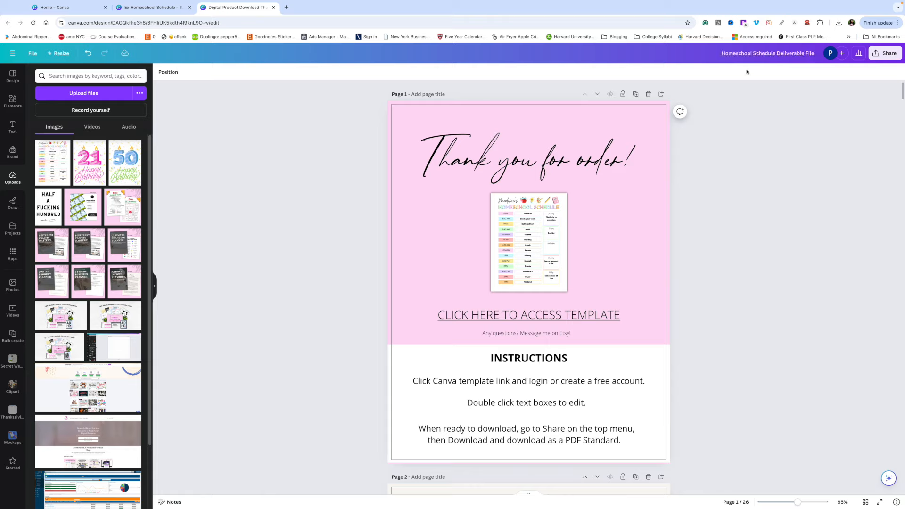
Step: Download the Homeschool Schedule Deliverable File as a PDF Standard
click(890, 53)
click(775, 200)
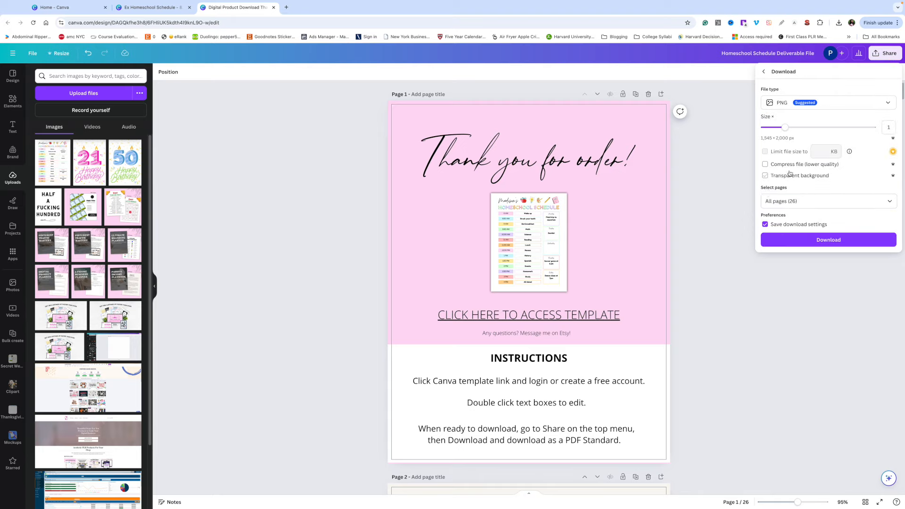
click(823, 103)
click(802, 166)
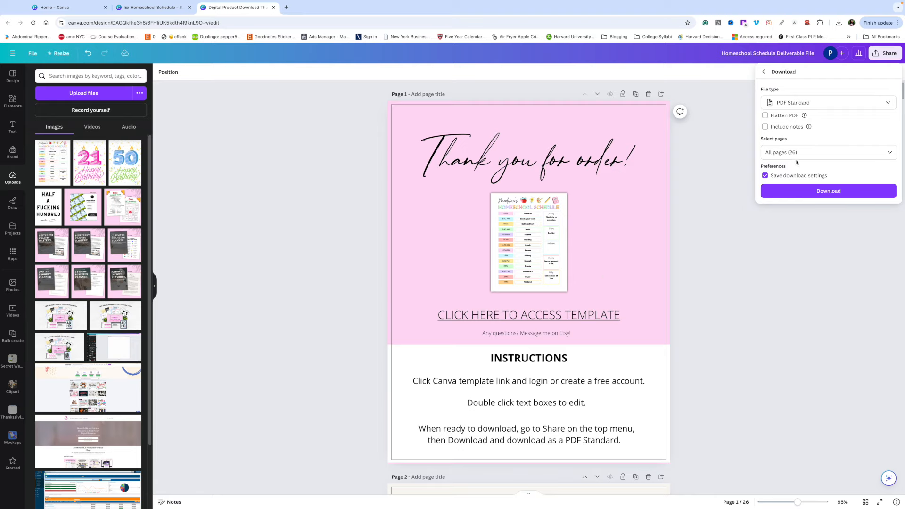
click(789, 191)
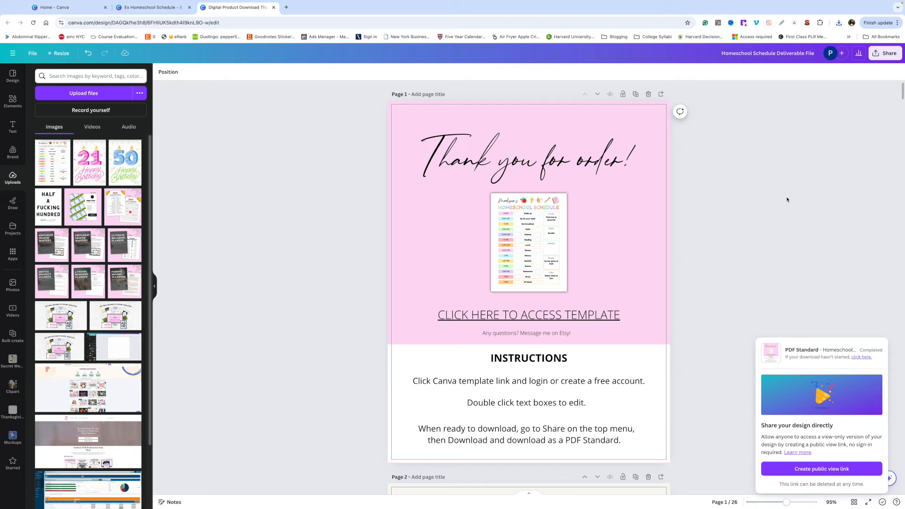
Step: From the Canva home page, create a new custom-size design of 3000 × 2400 px
key(super+1)
click(836, 90)
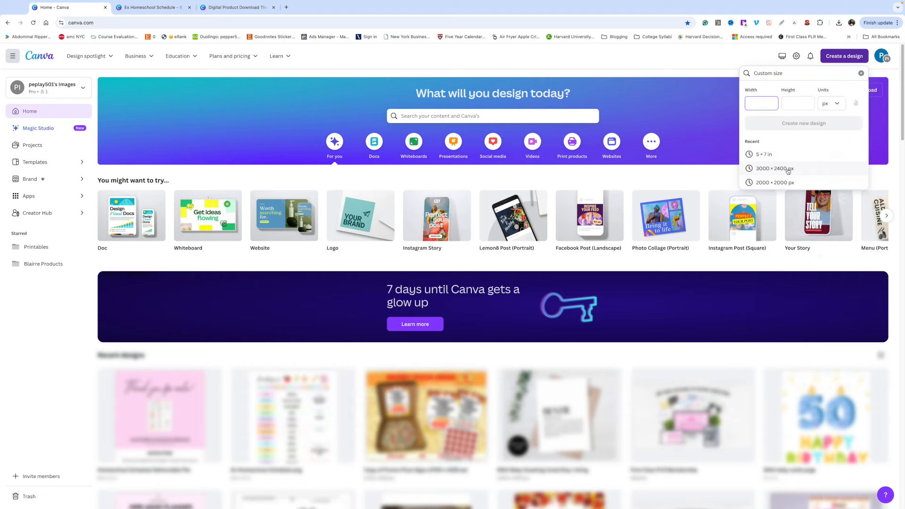
click(788, 169)
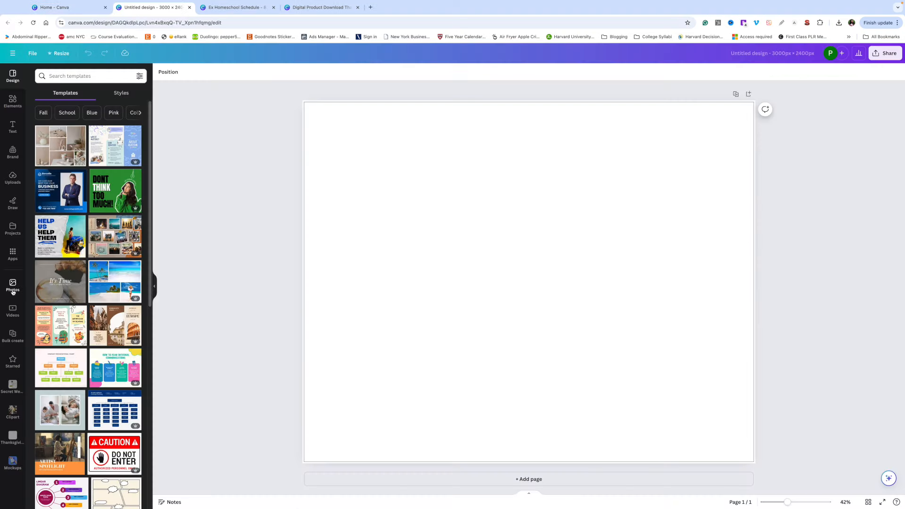
Step: Search the stock photos for "wood background" and set the light wood photo as the background of the blank page
click(13, 284)
click(71, 77)
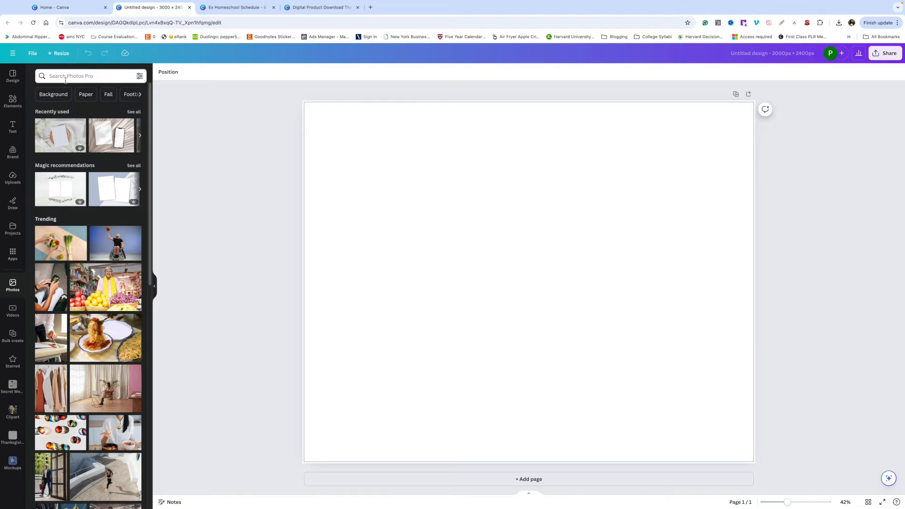
text(wood ba)
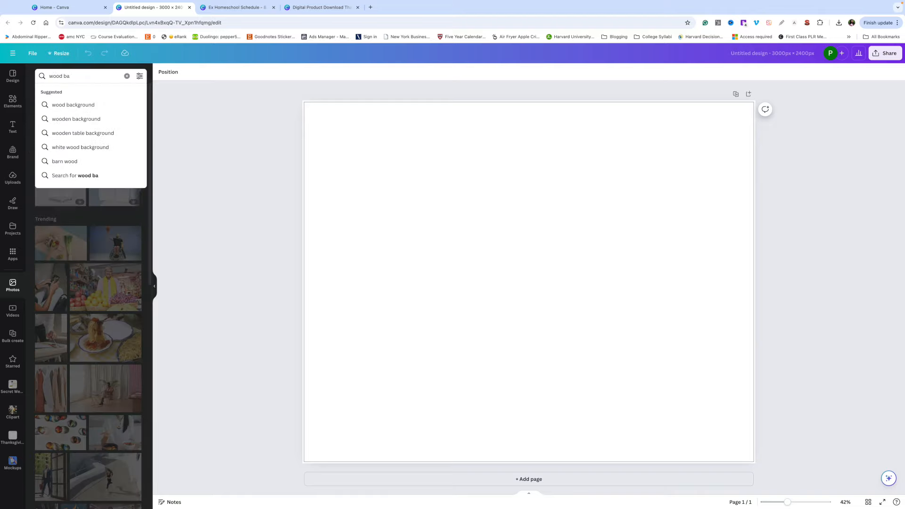
click(73, 104)
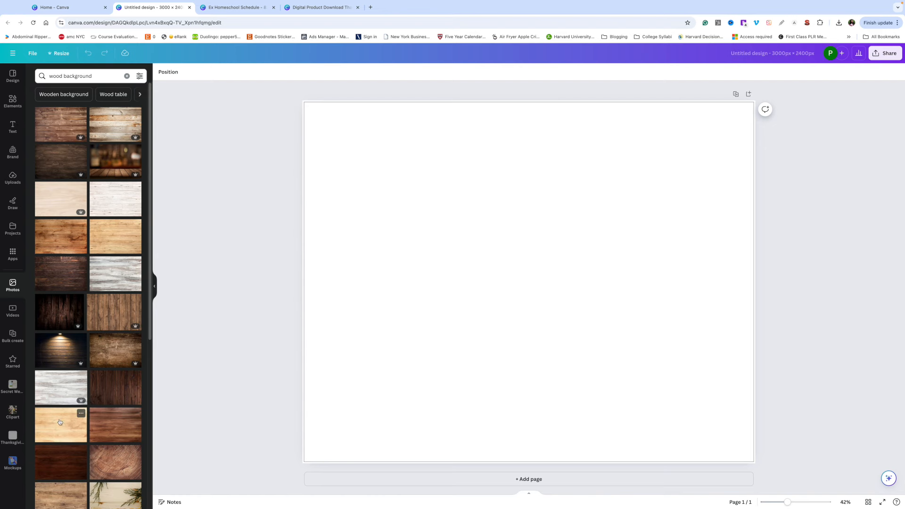
drag(60, 427, 315, 303)
Step: Make the light wood background slightly transparent
click(314, 72)
drag(292, 100, 282, 112)
click(825, 189)
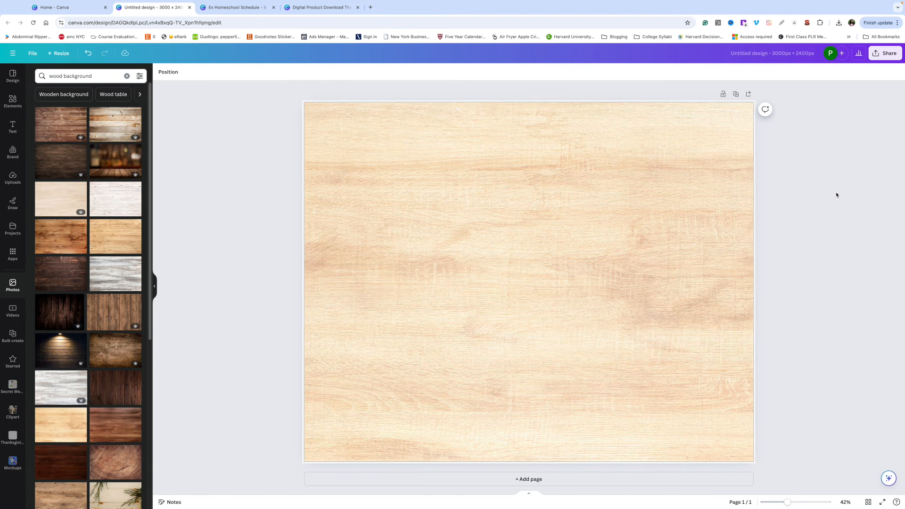
Step: Place the uploaded homeschool schedule on the page's right half, enlarged and tilted slightly clockwise, and open its image editing options
click(13, 179)
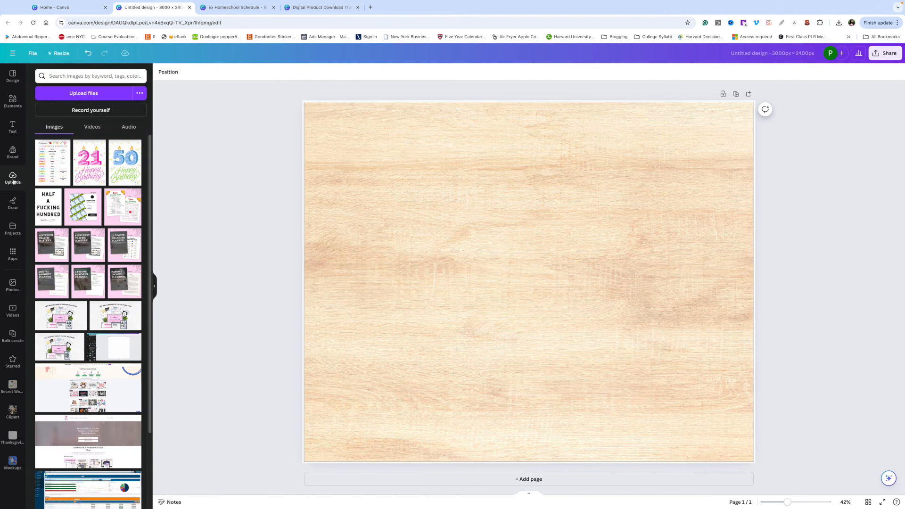
click(48, 171)
drag(565, 347, 599, 350)
drag(562, 435, 558, 434)
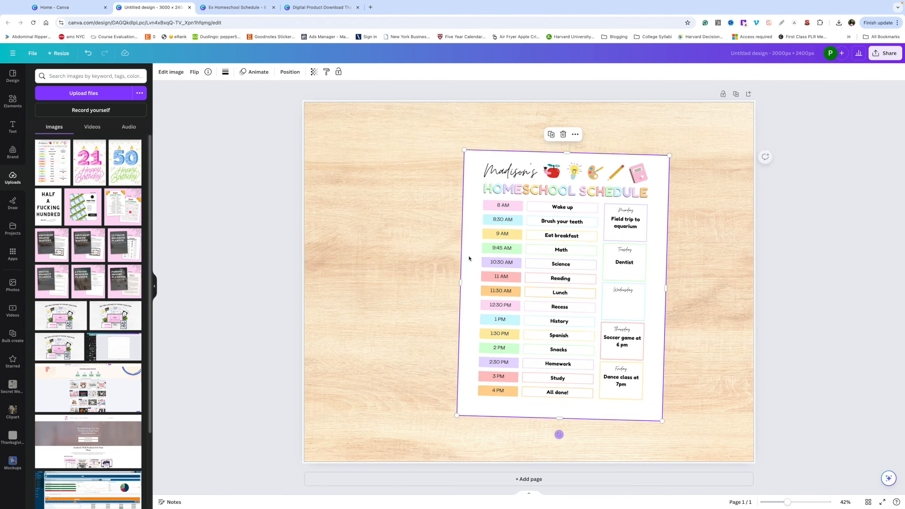
drag(462, 149, 427, 113)
drag(565, 197, 592, 219)
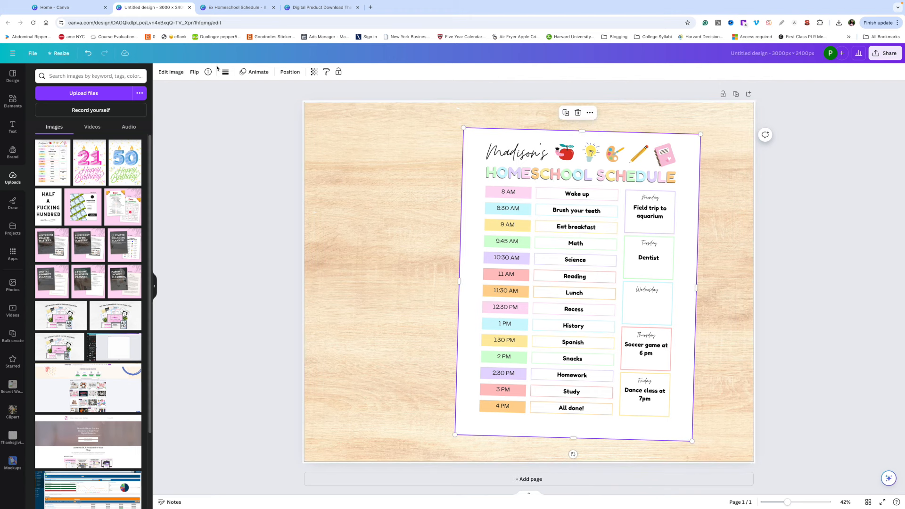
click(170, 71)
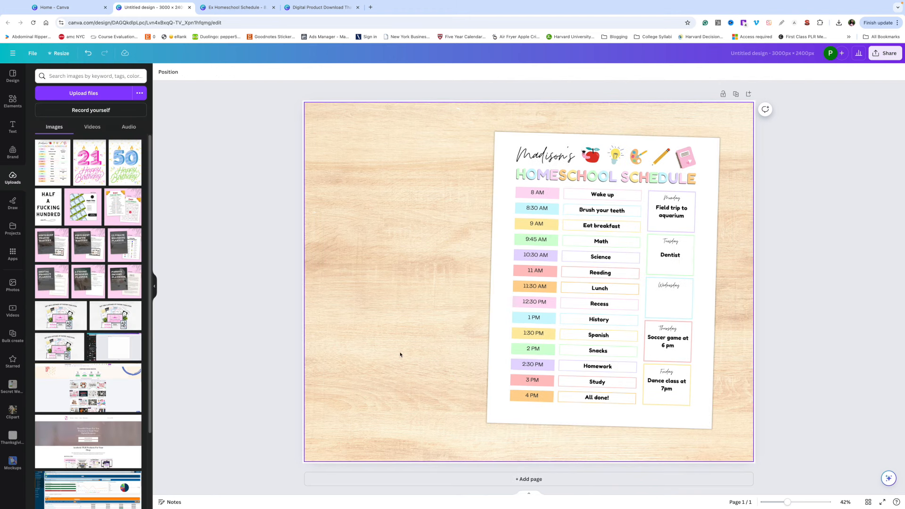
Step: Add a white circle beside the schedule with the bold text "FULLY EDITABLE ON CANVA"
key(c)
drag(582, 229, 531, 281)
click(464, 288)
drag(485, 310, 356, 231)
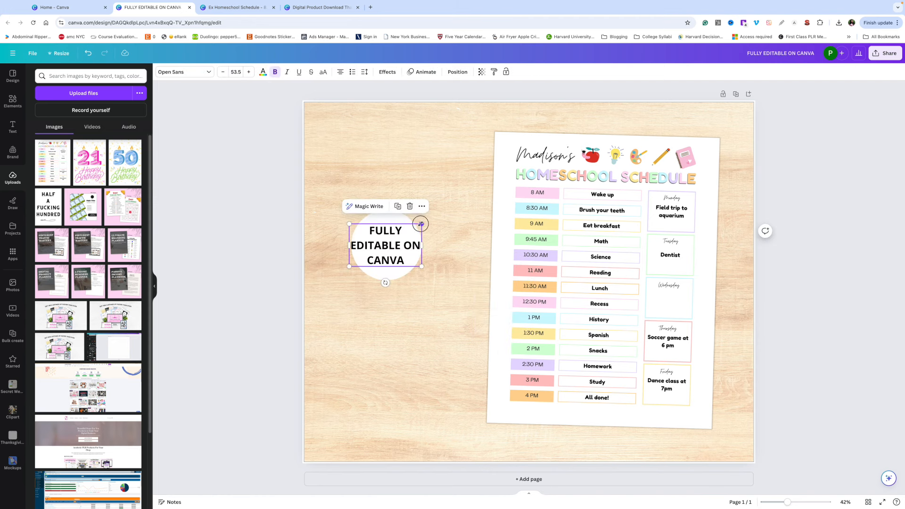
click(471, 162)
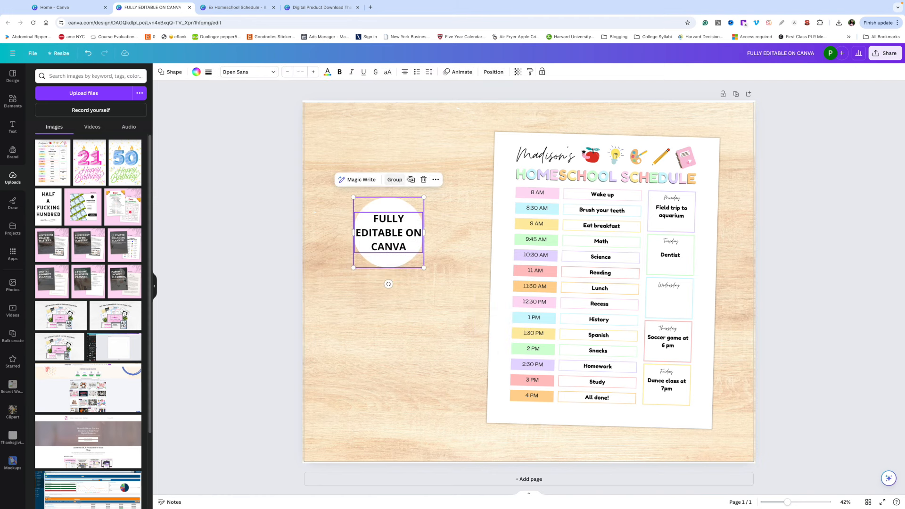
Step: Duplicate the circle badge directly below the first and replace its text with "INSTANT DOWNLOAD"
click(415, 180)
drag(399, 207, 394, 286)
double_click(390, 296)
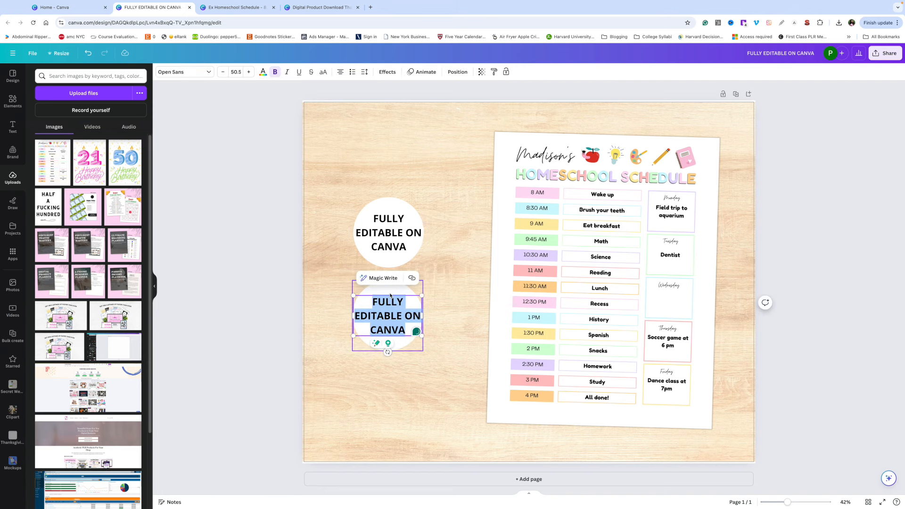
text(INS)
key(BackSpace)
key(BackSpace)
text(NSTANT DOWNLOAD)
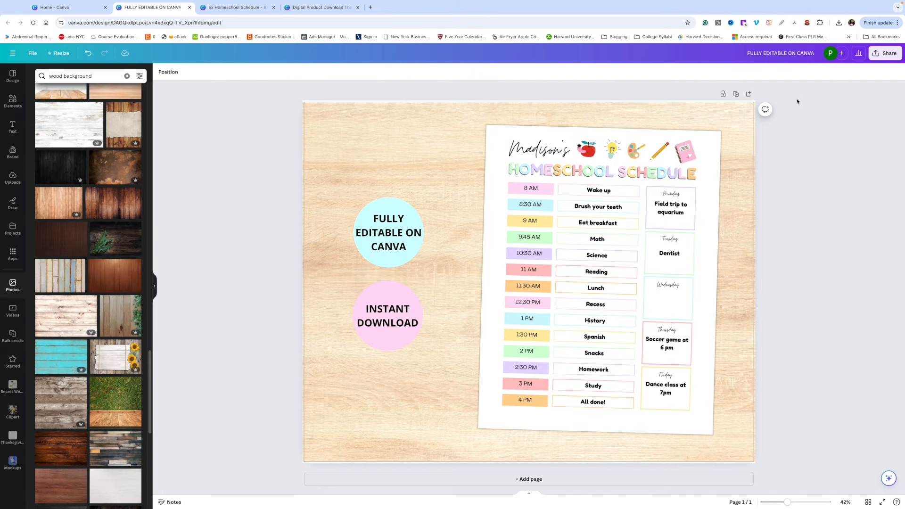
Step: Add a second page, search the photos for "wood white" and set the first white wood photo as its background
click(749, 94)
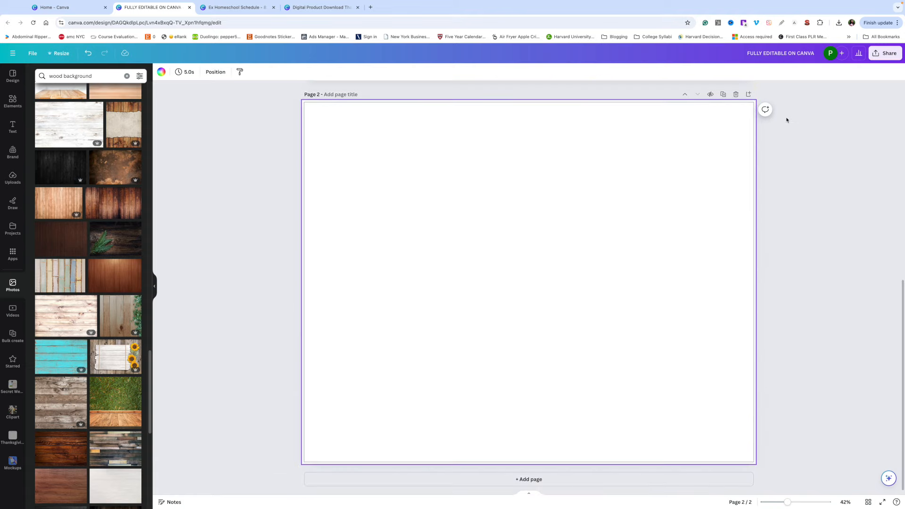
click(76, 75)
double_click(76, 76)
text(white)
key(Return)
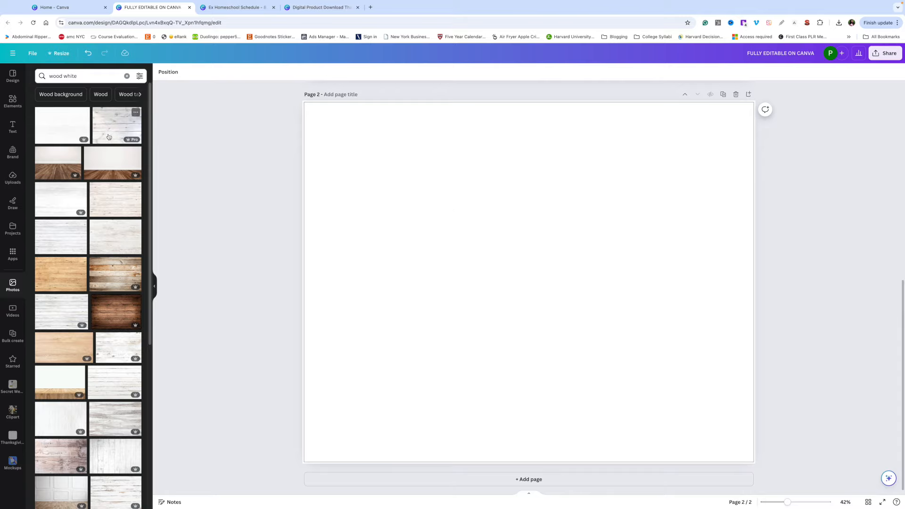
click(62, 126)
right_click(456, 259)
click(476, 440)
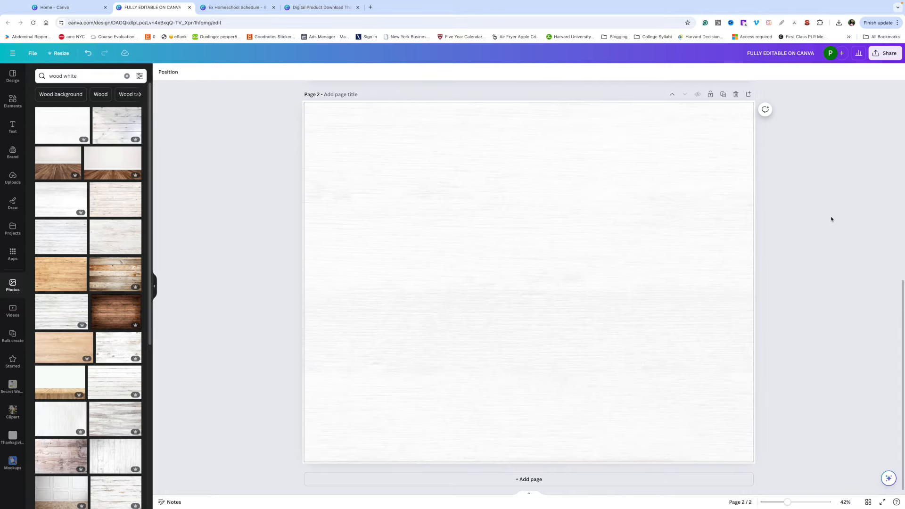
Step: Copy the homeschool schedule image from page 1 and paste it onto page 2
scroll(832, 219, up, 7)
right_click(647, 173)
click(669, 181)
scroll(669, 181, down, 7)
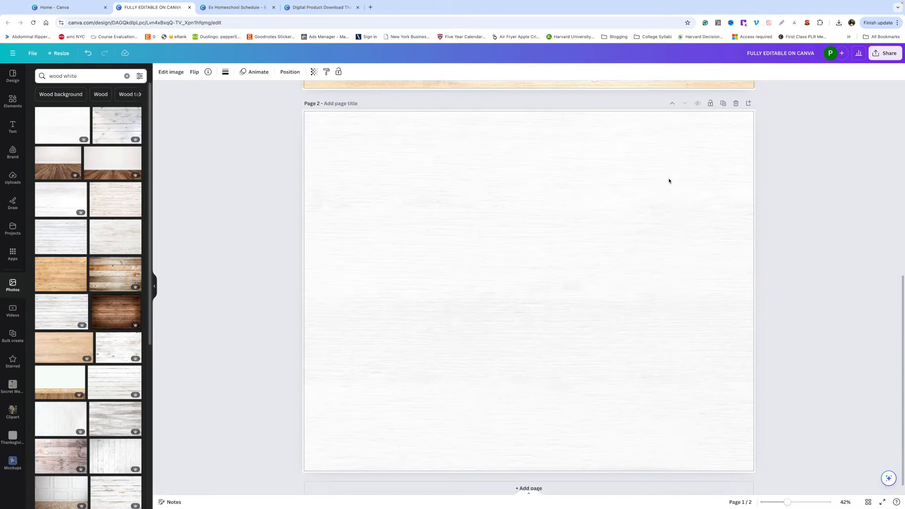
right_click(651, 212)
click(668, 243)
Step: Move the schedule to the left half of page 2 and tilt it slightly counter-clockwise
drag(693, 204, 553, 213)
drag(457, 461, 470, 464)
drag(452, 413, 447, 409)
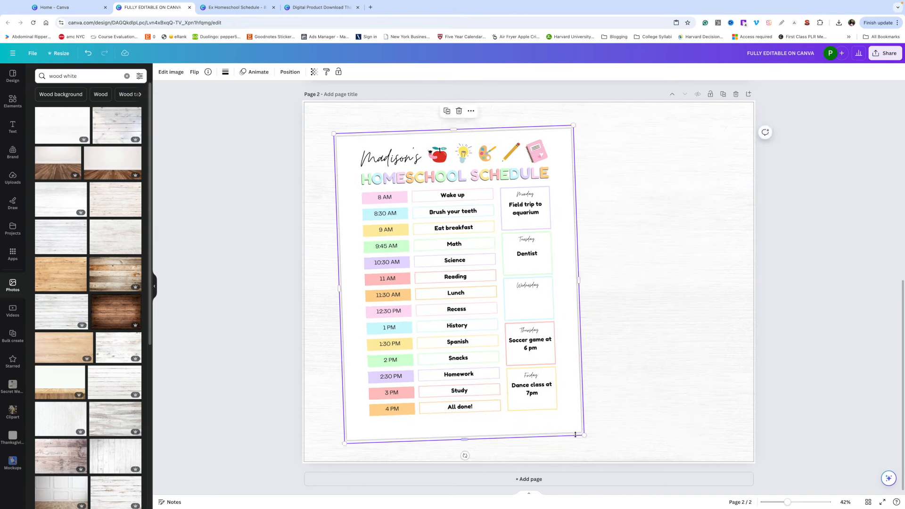
click(629, 176)
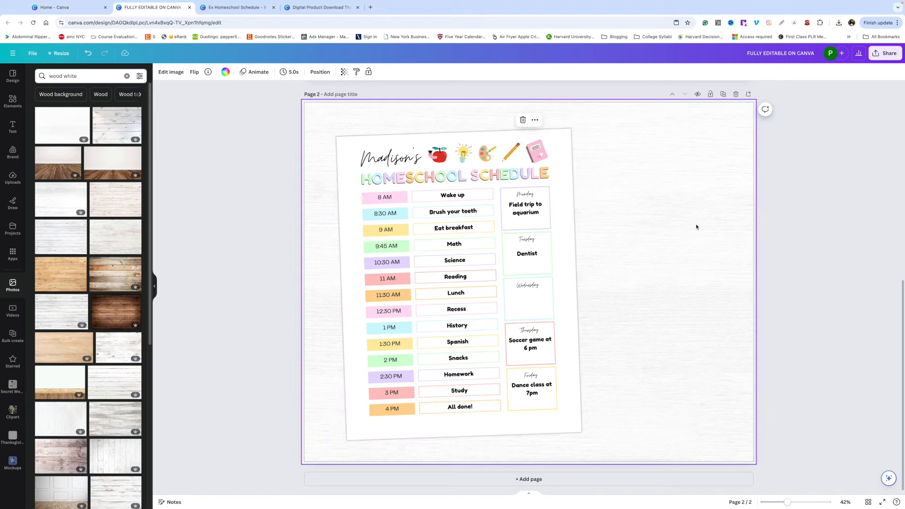
key(ctrl+z)
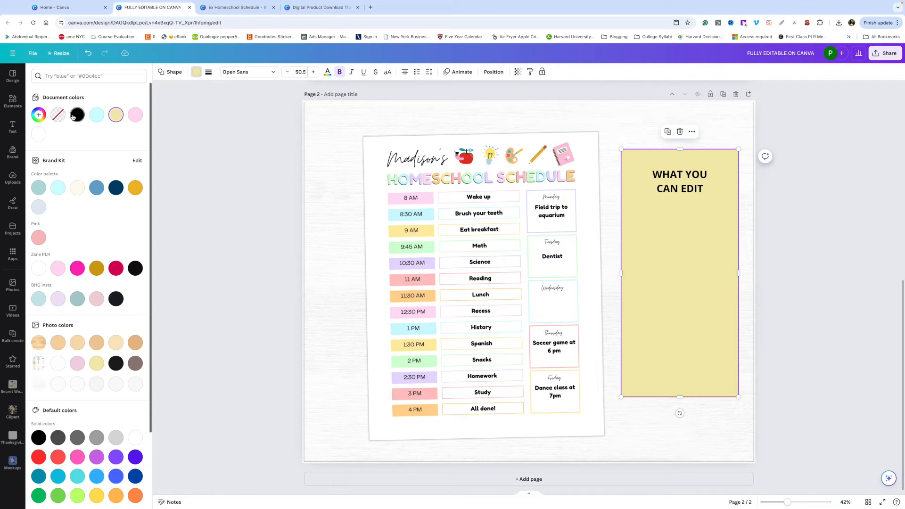
Step: Fill the "WHAT YOU CAN EDIT" rectangle with the yellow sampled from the schedule's 9 AM box
click(39, 115)
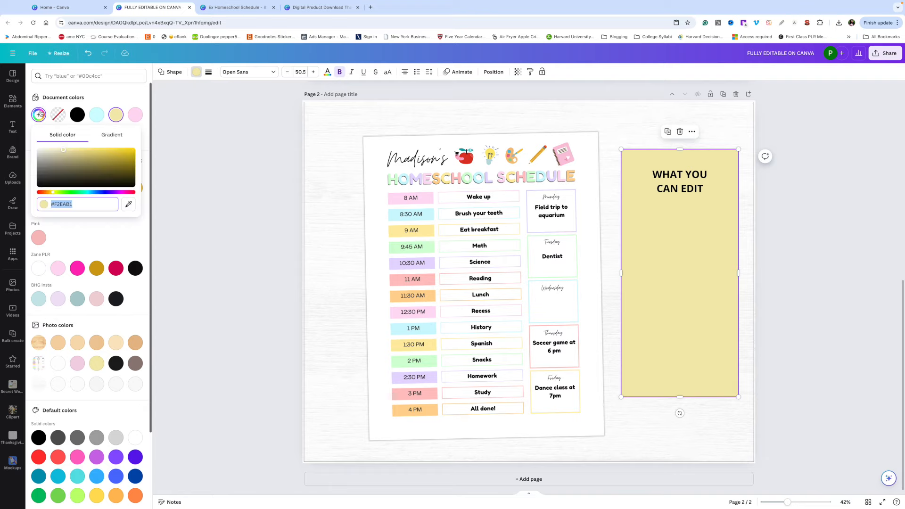
click(129, 204)
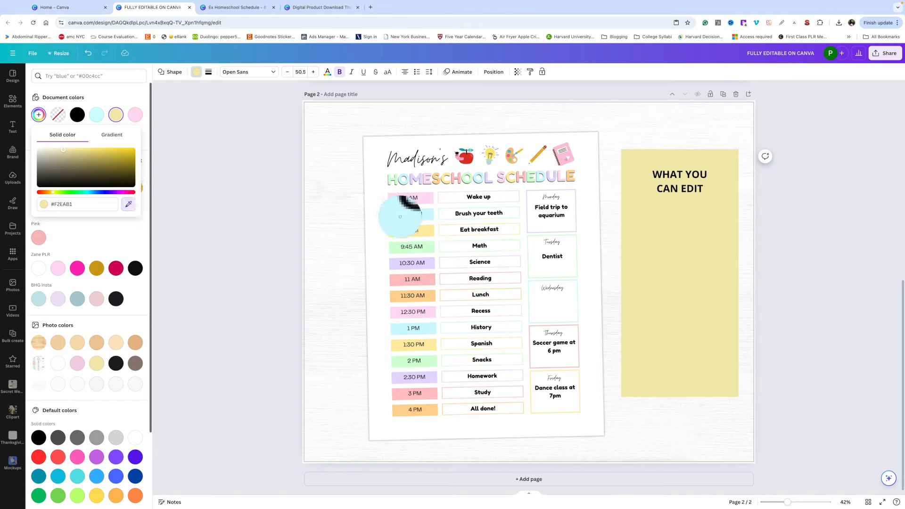
click(400, 228)
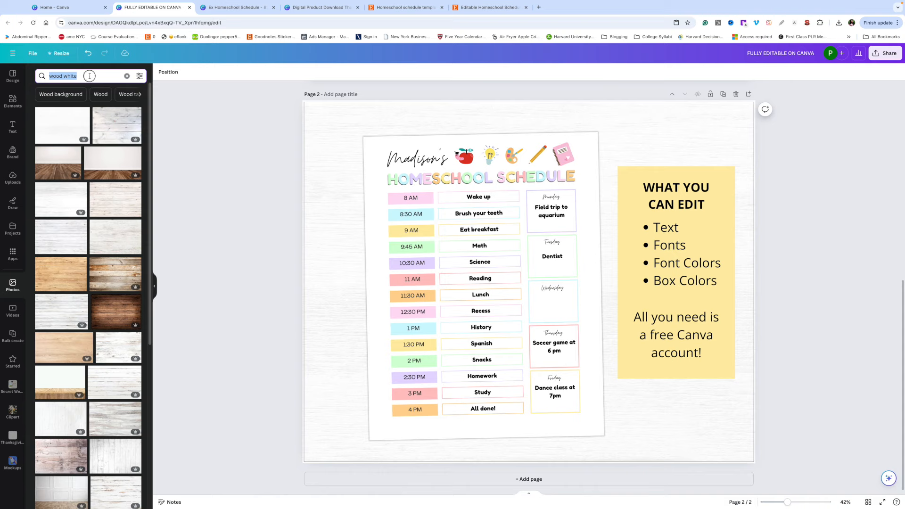
Step: Search the photos for "wall art mockup" and set the nursery frame photo with the toy bunny as page 3's background
text(wall art mockup)
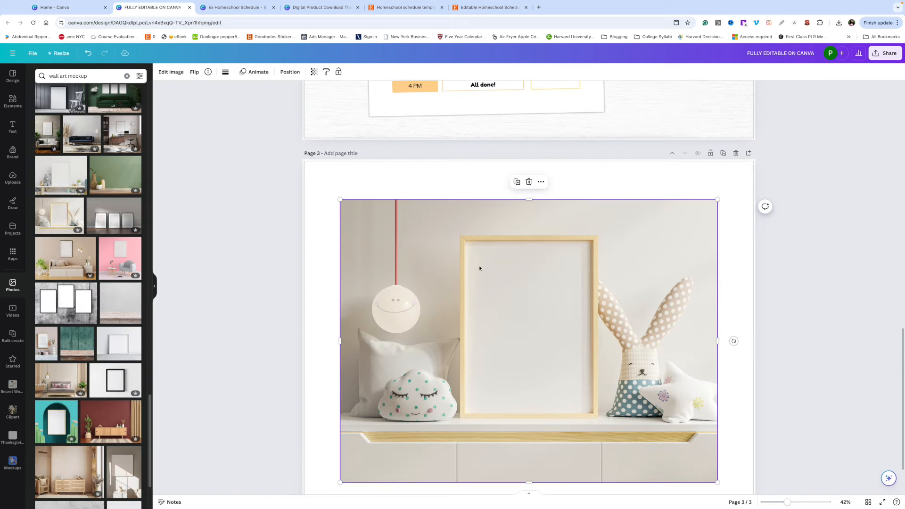
scroll(490, 268, down, 2)
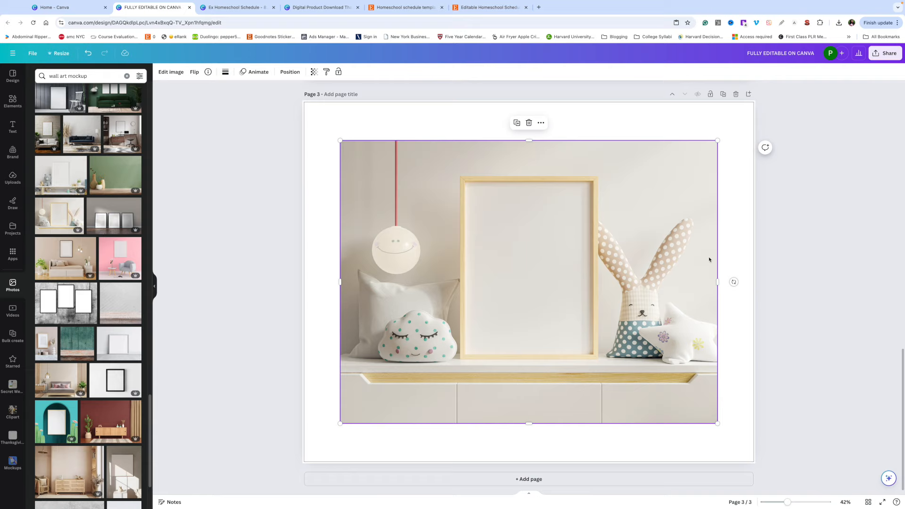
right_click(679, 274)
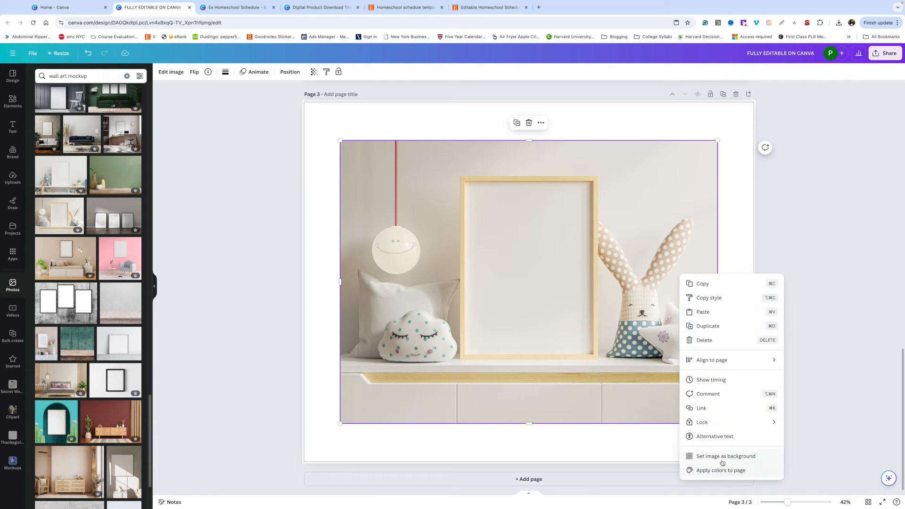
click(721, 458)
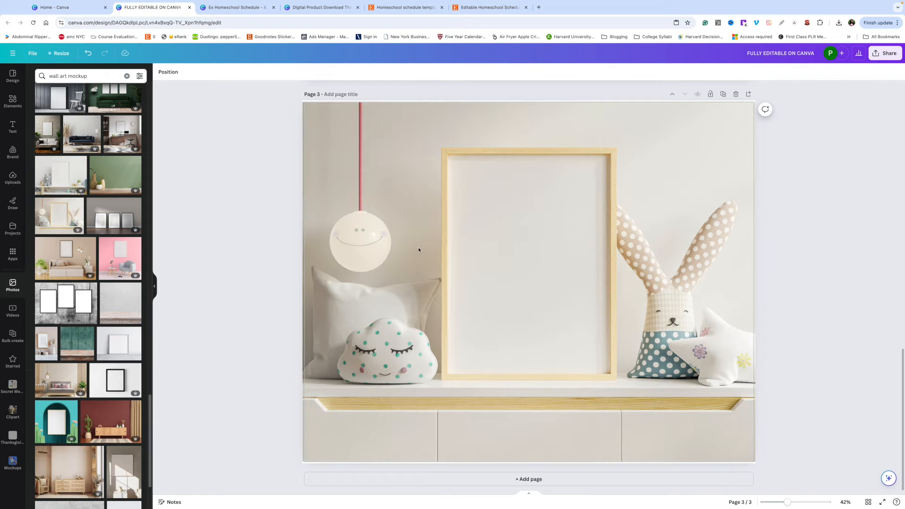
scroll(787, 166, up, 1)
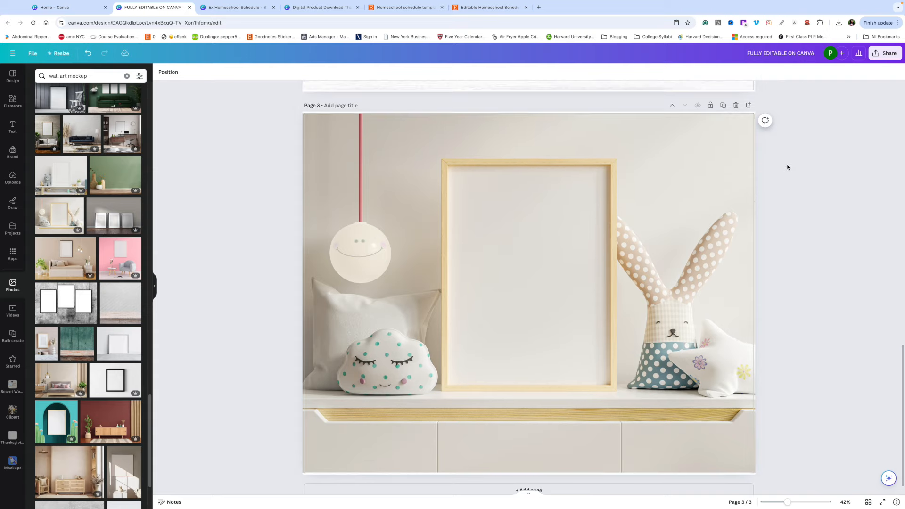
scroll(775, 166, up, 1)
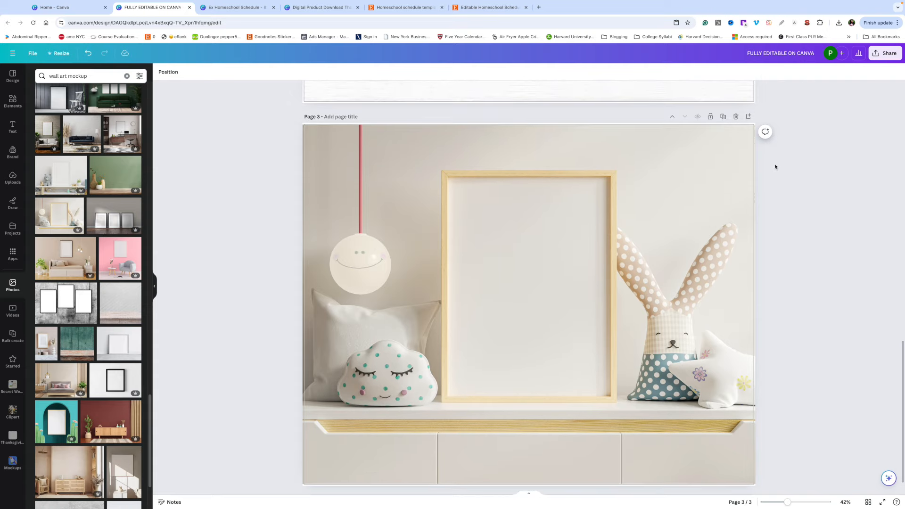
Step: Add the uploaded homeschool schedule to page 3 and fit it inside the empty picture frame
click(13, 178)
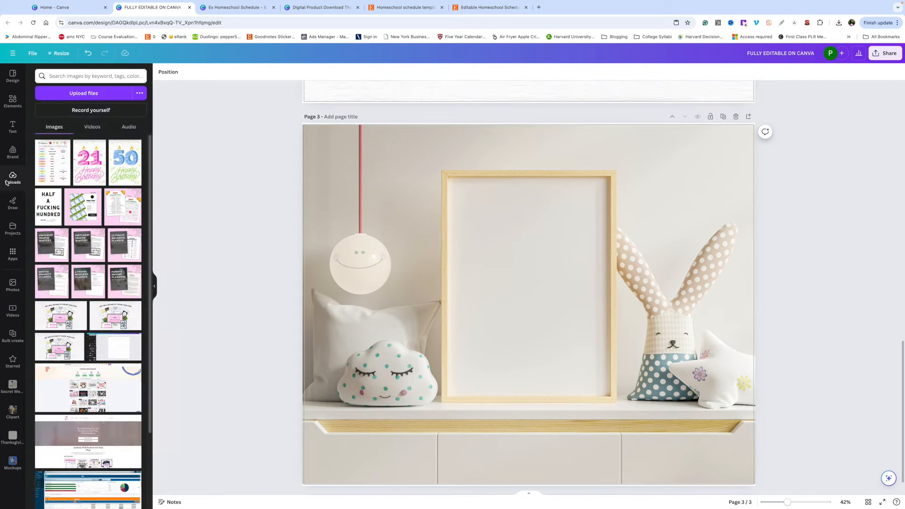
click(50, 152)
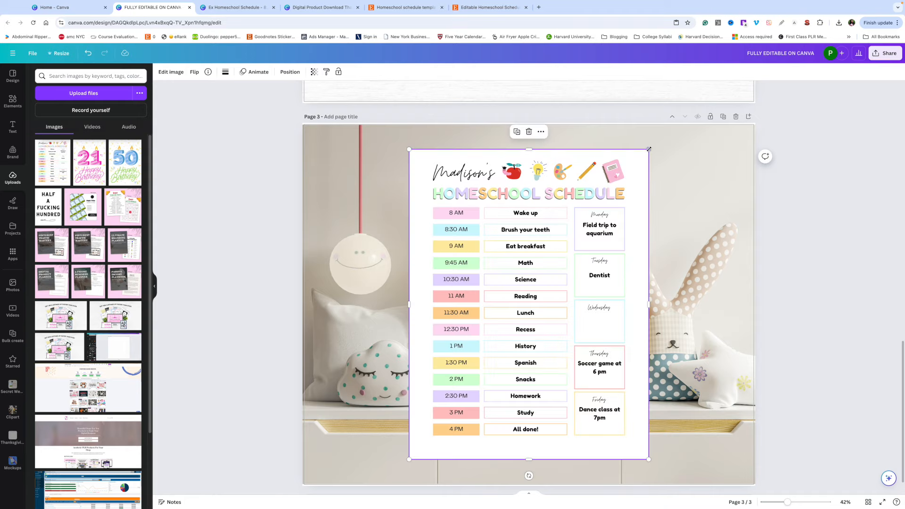
drag(649, 148, 576, 244)
drag(488, 279, 524, 215)
drag(612, 272, 609, 272)
drag(548, 393, 548, 394)
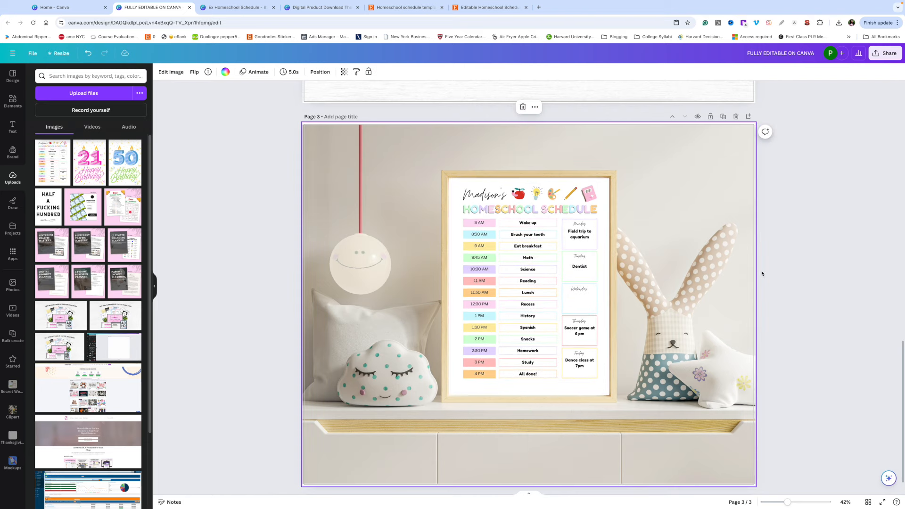
Step: Make the framed schedule image slightly transparent so that it blends into the mockup
click(313, 71)
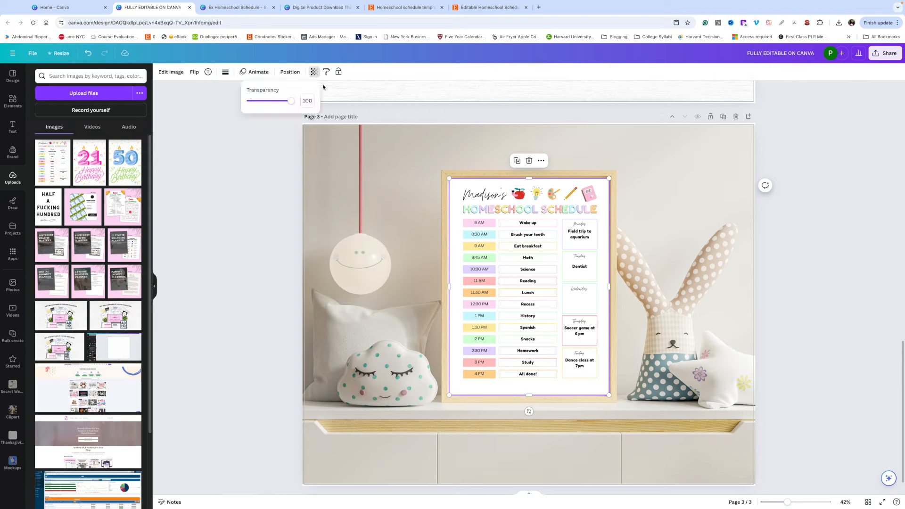
drag(295, 101, 285, 103)
double_click(344, 170)
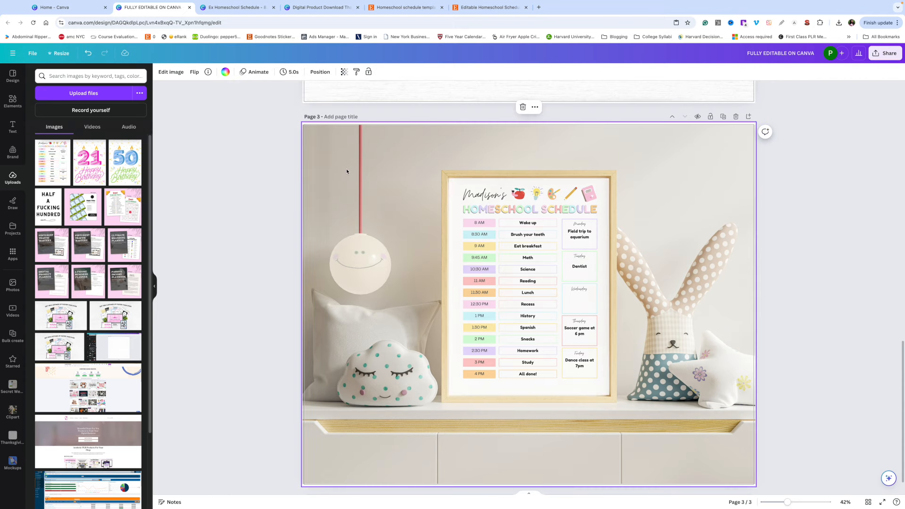
Step: Add a blank fourth page after the framed schedule mockup
click(816, 200)
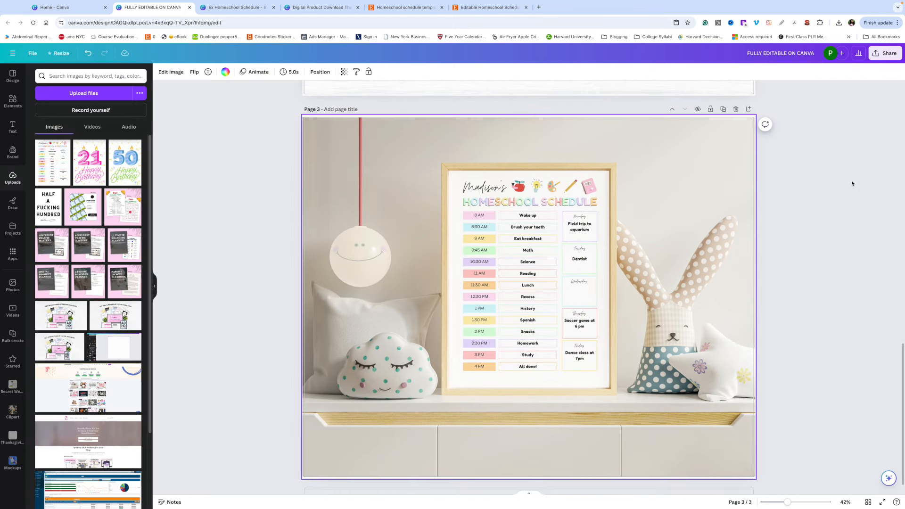
key(super+Return)
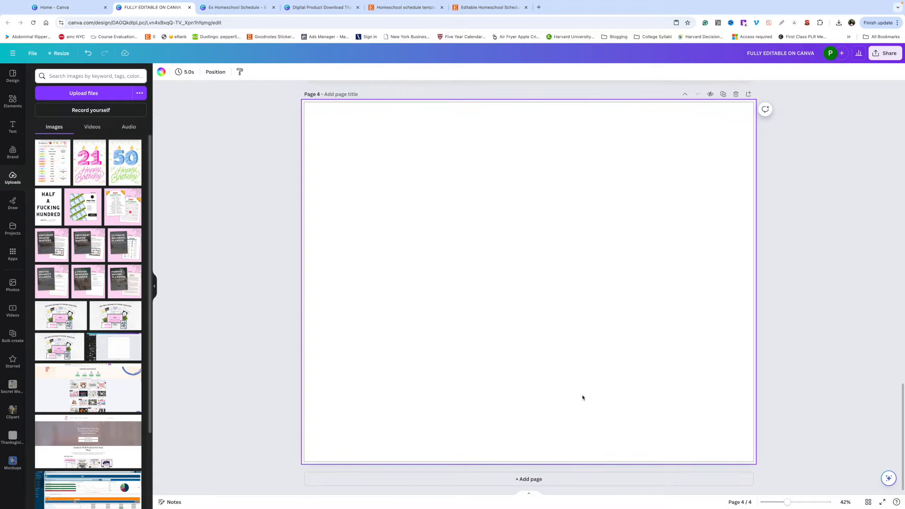
scroll(694, 329, up, 1)
scroll(695, 329, down, 1)
scroll(631, 346, up, 5)
scroll(635, 346, down, 3)
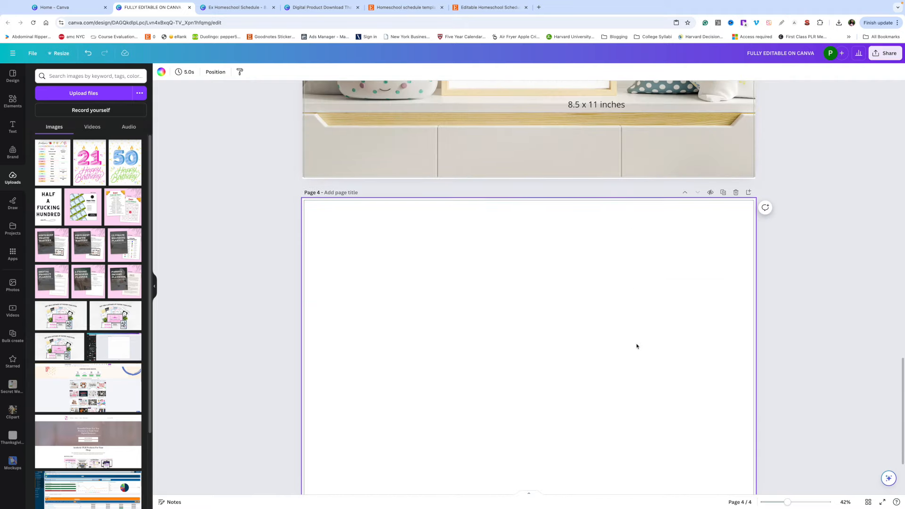
scroll(636, 346, down, 3)
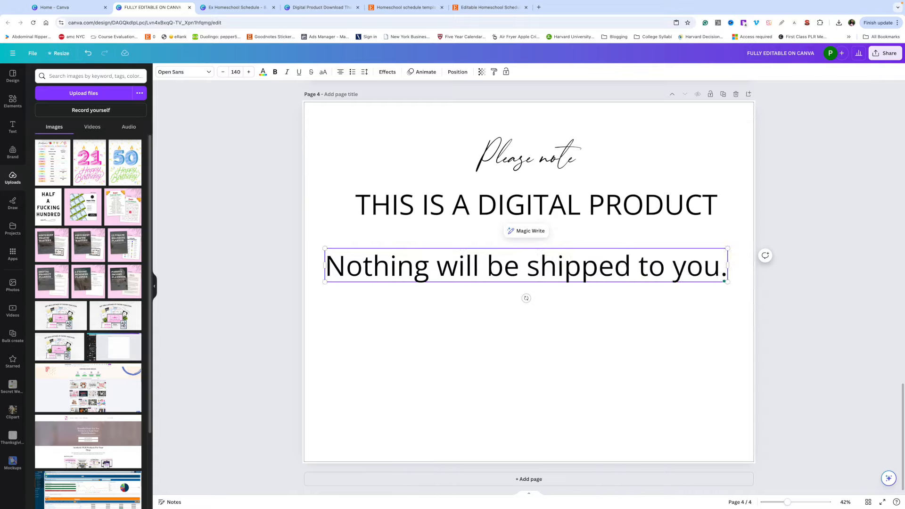
Step: Add the sentence "This is an editable template that you download and edit yourself." after "Nothing will be shipped to you." on page 4
text(This is an editable template that you edit yourself.)
click(469, 344)
text(download and)
Step: Shrink the note's body text to a three-line block and enlarge the heading "THIS IS A DIGITAL PRODUCT" wrapped over two lines
drag(749, 361, 553, 311)
drag(718, 205, 592, 205)
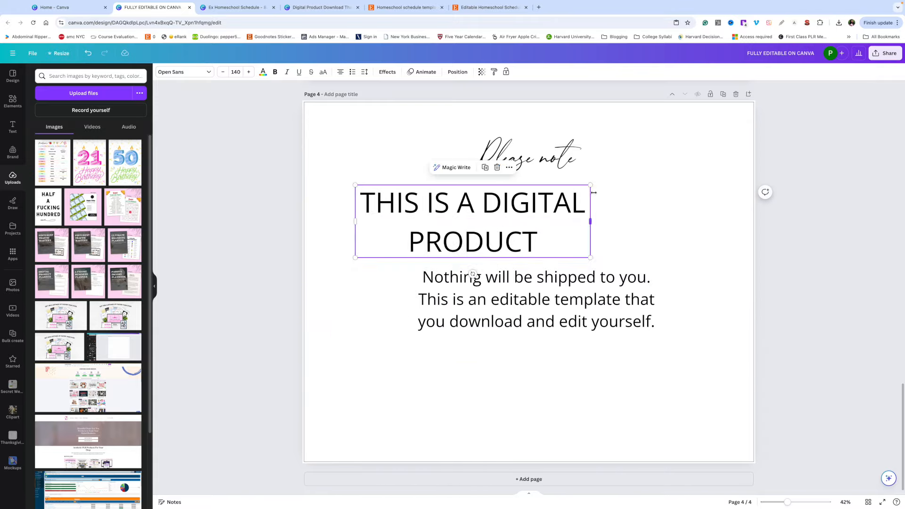
drag(592, 257, 718, 301)
Step: Place a large white rectangle behind the text on page 4 against a light pink page background
key(r)
drag(475, 228, 342, 125)
drag(583, 336, 746, 427)
click(196, 72)
Step: Make the heading "THIS IS A DIGITAL PRODUCT" on page 4 bold
click(542, 297)
click(277, 72)
click(493, 71)
click(752, 316)
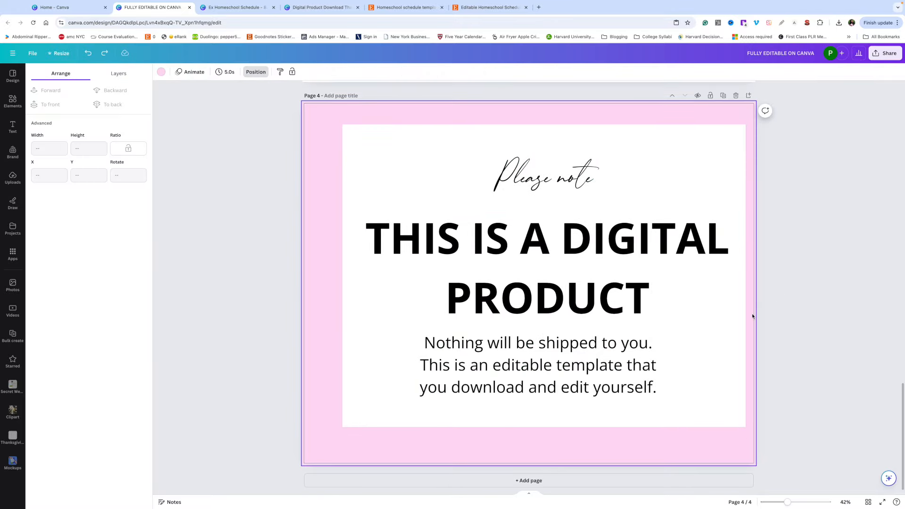
scroll(774, 253, up, 1)
scroll(797, 249, down, 1)
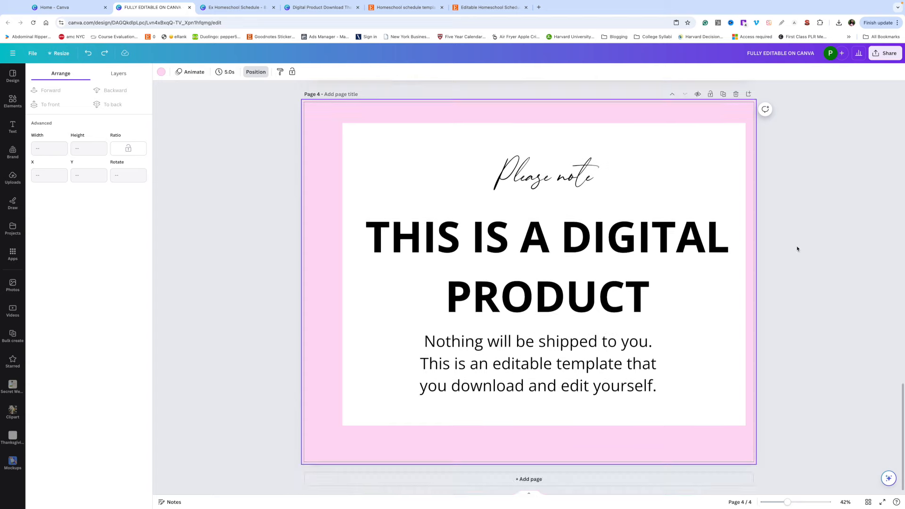
Step: Center the "Please note" text, the bold heading and the body text horizontally on page 4
click(542, 175)
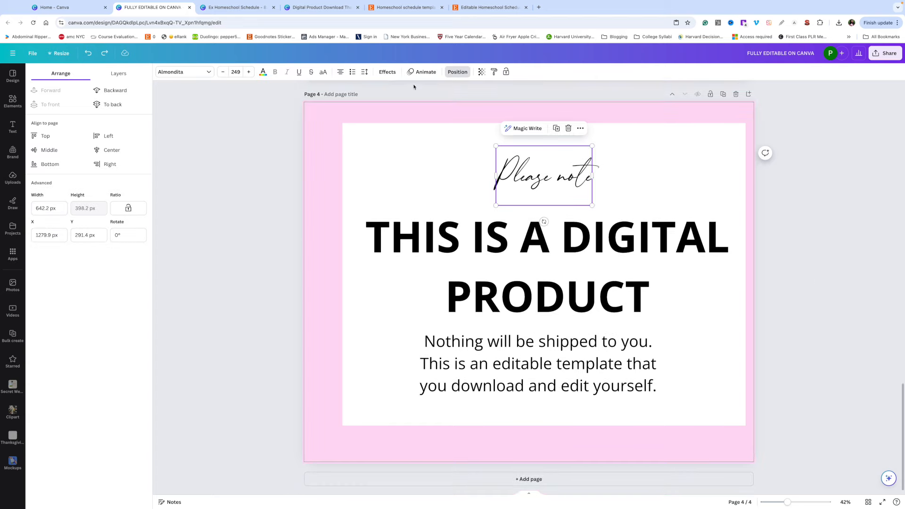
click(141, 156)
key(Tab)
click(112, 150)
key(Tab)
click(123, 152)
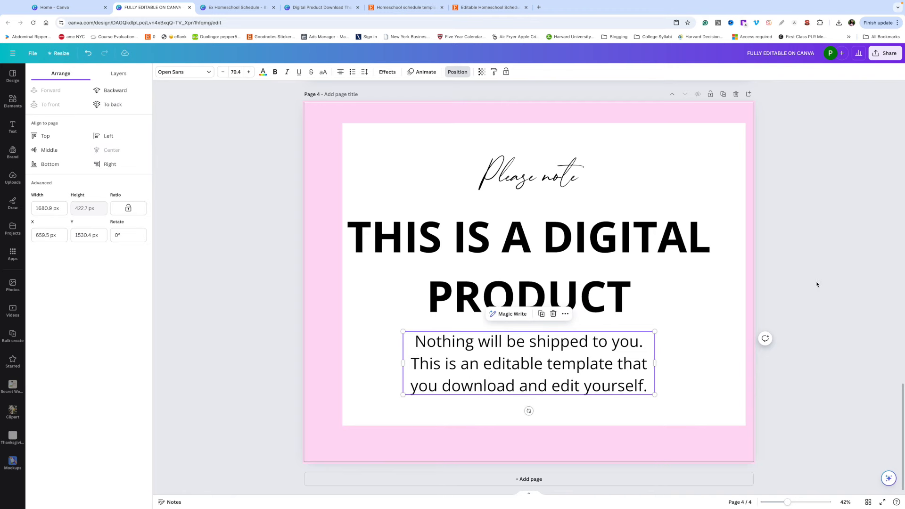
click(723, 281)
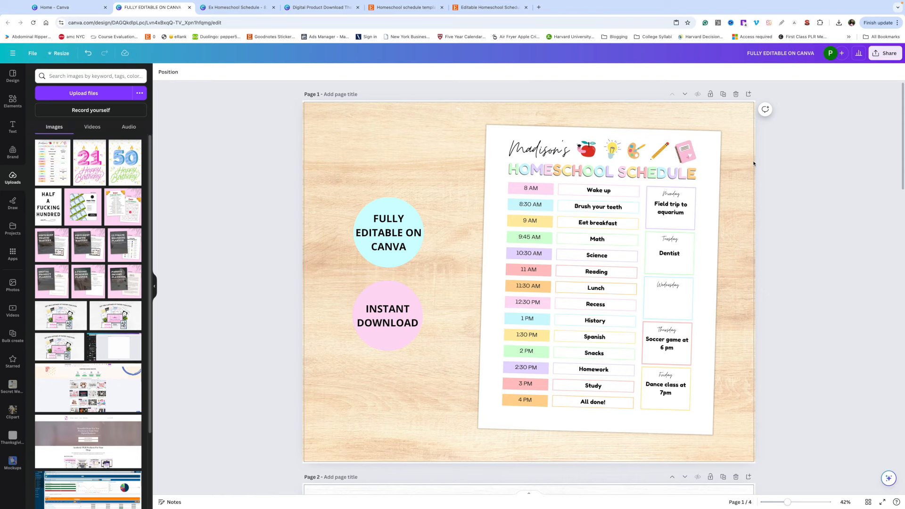
Step: Duplicate page 1 and reword the pink circle badge on the new page 2 as "EDITABLE TEMPLATE"
click(722, 95)
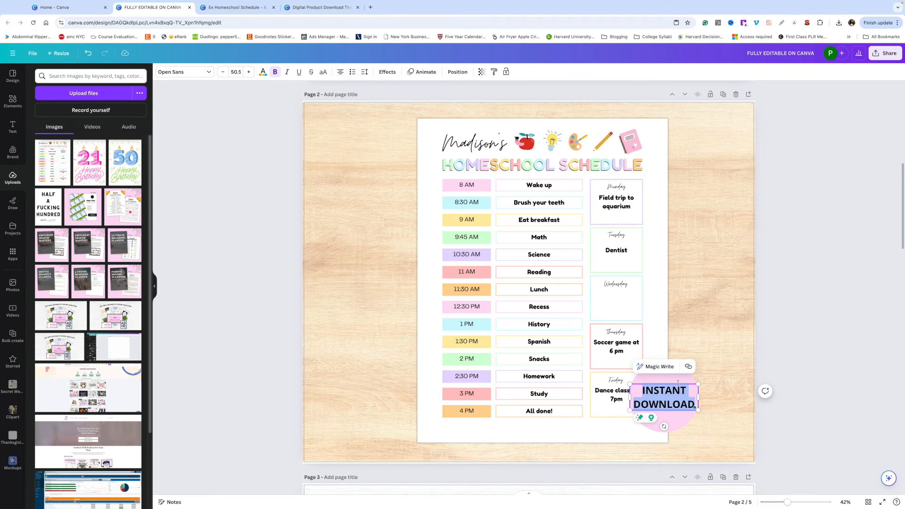
text(Edi)
key(BackSpace)
key(BackSpace)
key(BackSpace)
text(DIT)
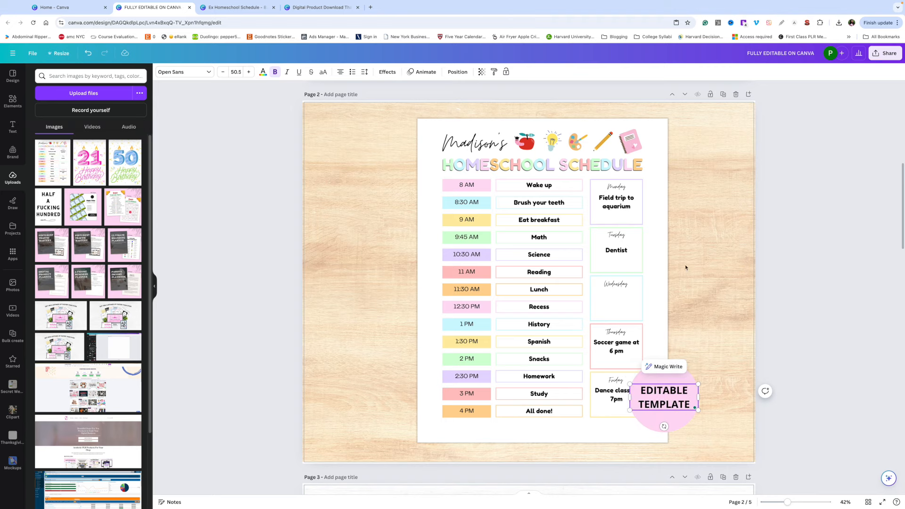
Step: Replace page 2's wood background with the pink school supplies photo found by searching the photos for "school"
click(359, 283)
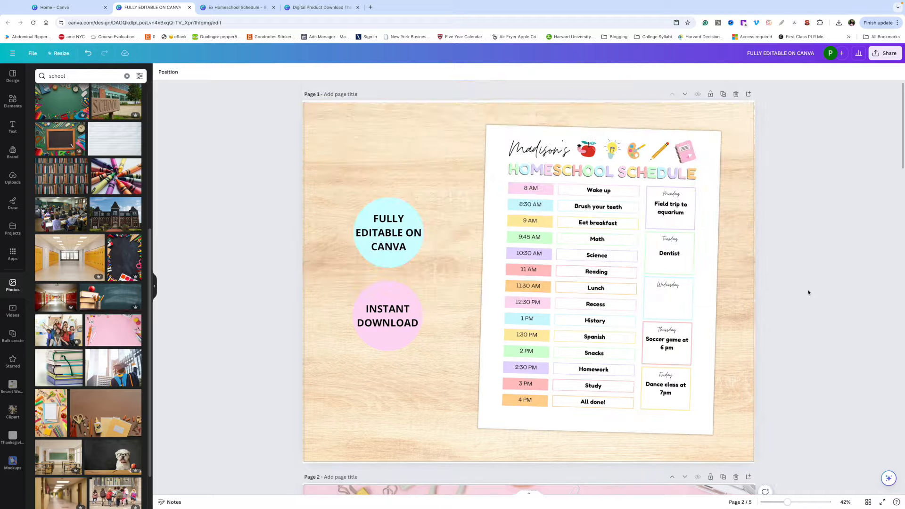
scroll(808, 287, down, 6)
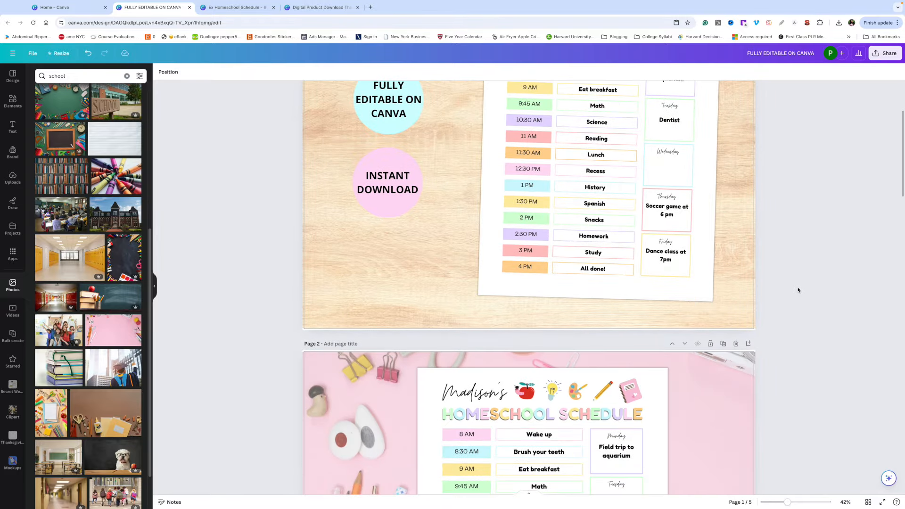
scroll(762, 285, down, 8)
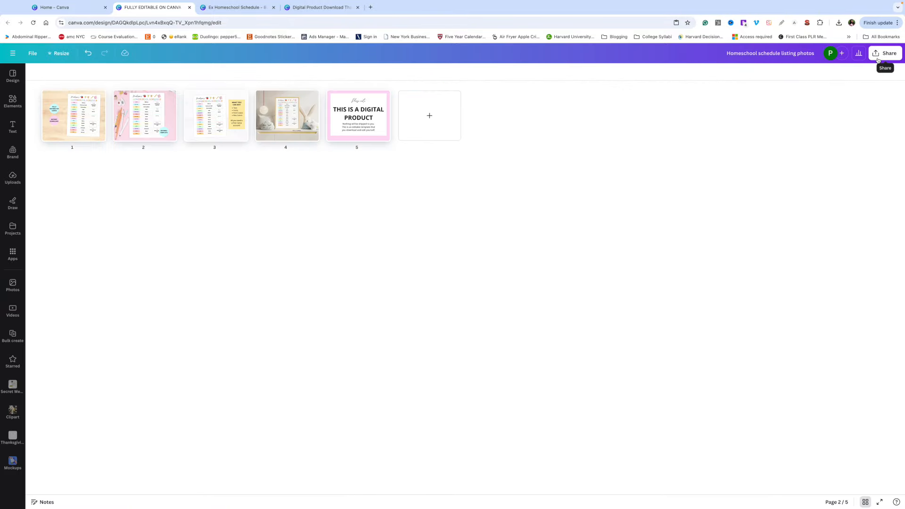
Step: Download all five pages as PNG images at 3,000 × 2,400 px
click(880, 55)
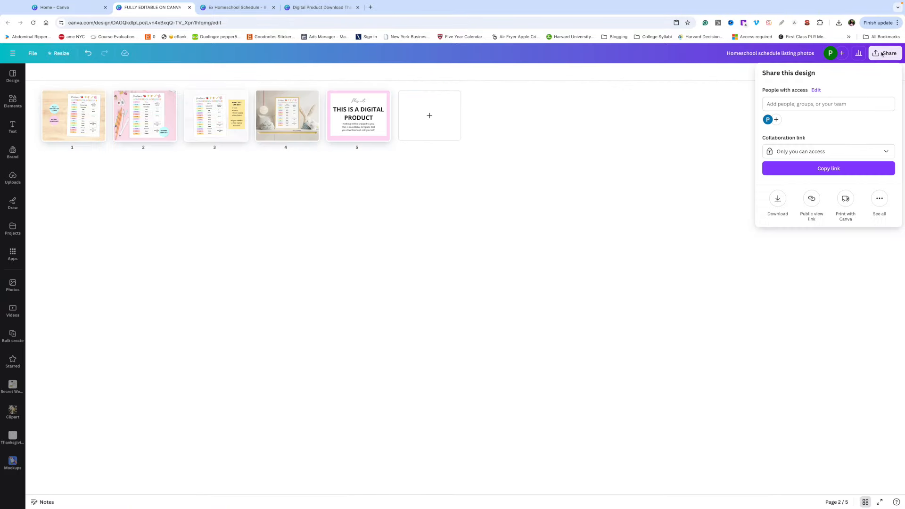
click(778, 199)
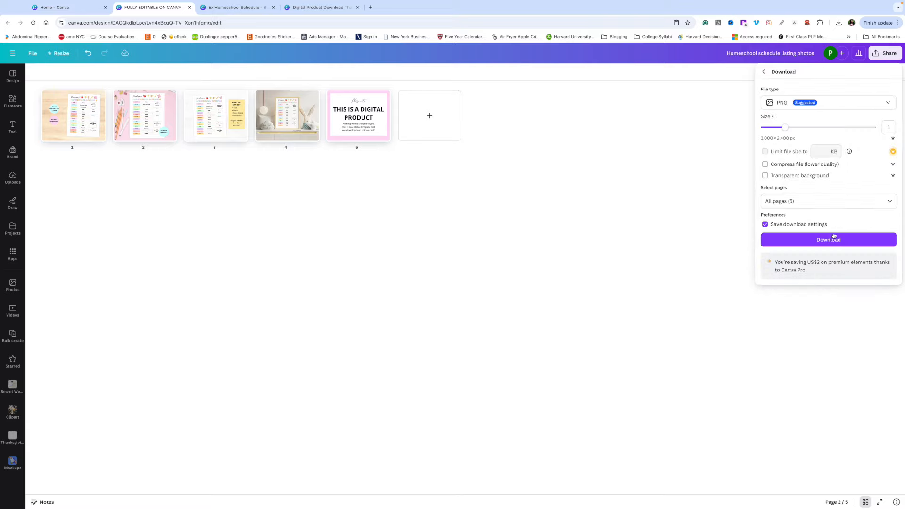
click(827, 240)
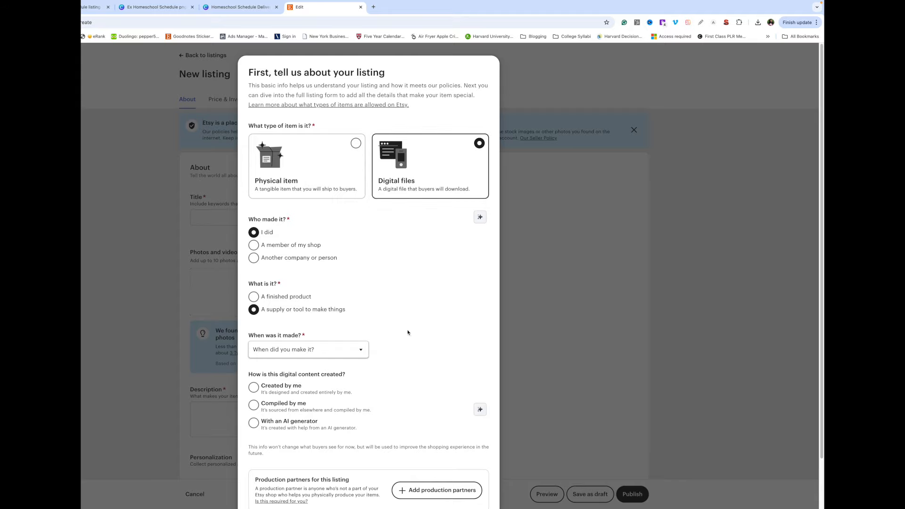
Step: In Etsy's new listing form, describe the item as a finished product made 2020 - 2024 and created by me, and continue
click(252, 297)
click(322, 349)
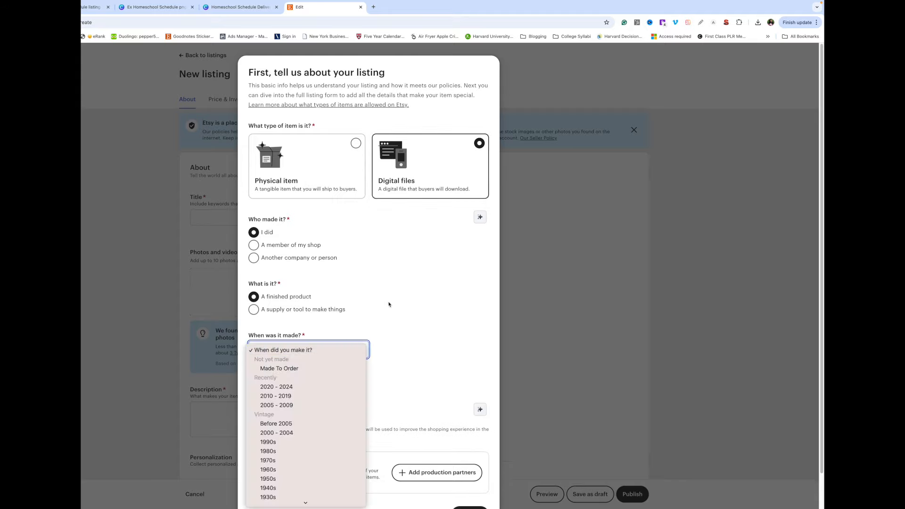
click(289, 387)
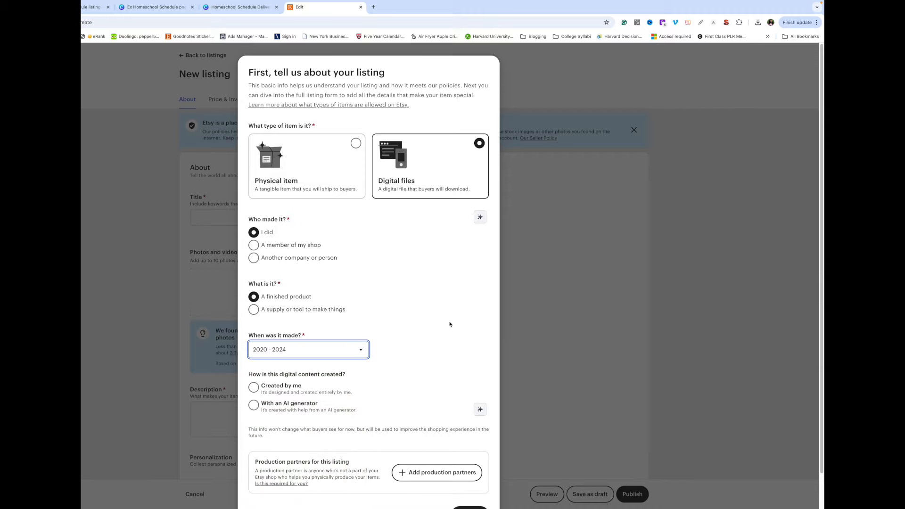
click(253, 387)
scroll(353, 348, down, 1)
scroll(354, 349, down, 2)
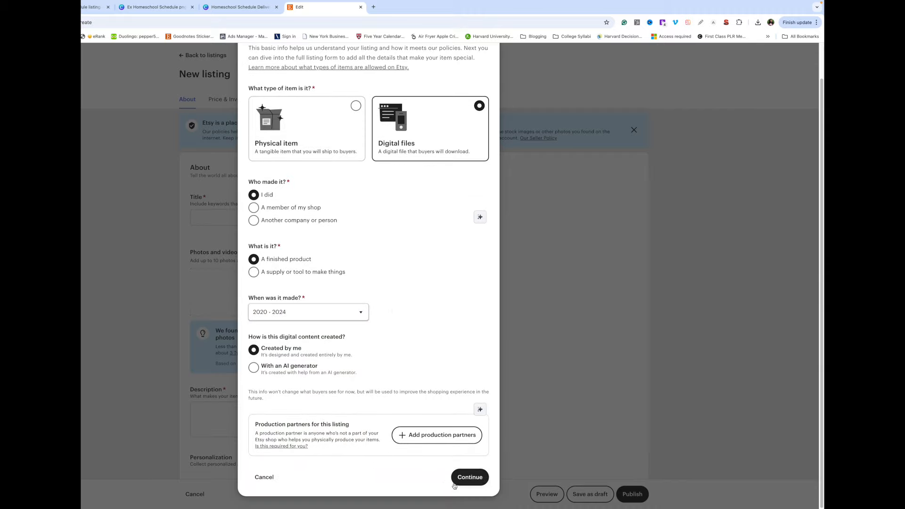
click(464, 480)
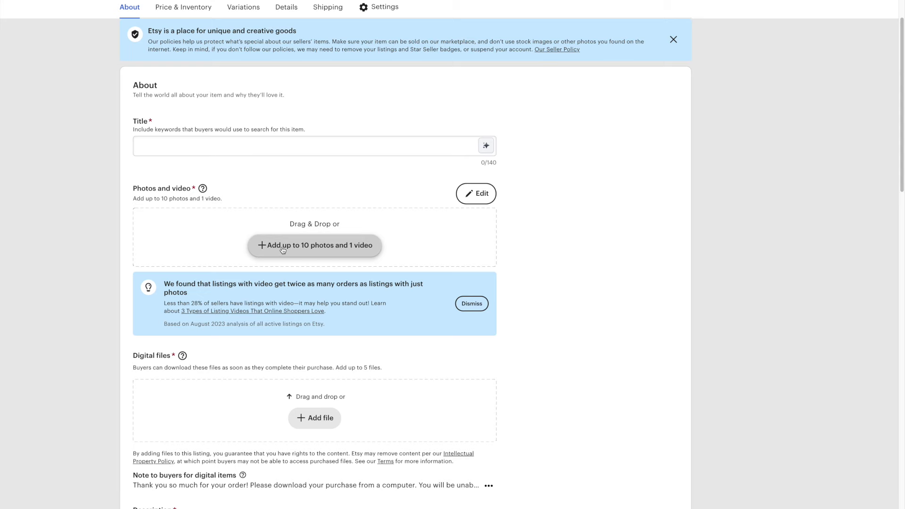
Step: Upload 1.png to 5.png as the listing photos and the homeschool deliverable PDF from Downloads as the digital file
click(283, 250)
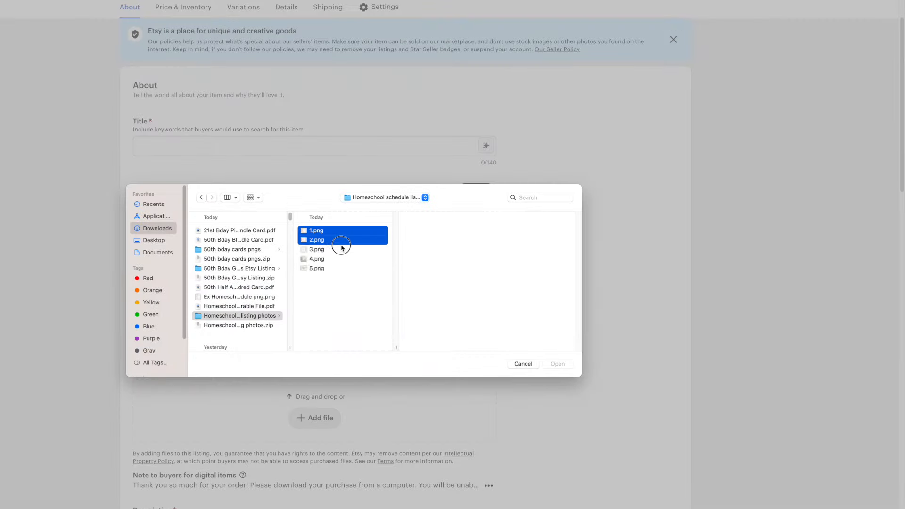
drag(344, 239, 341, 285)
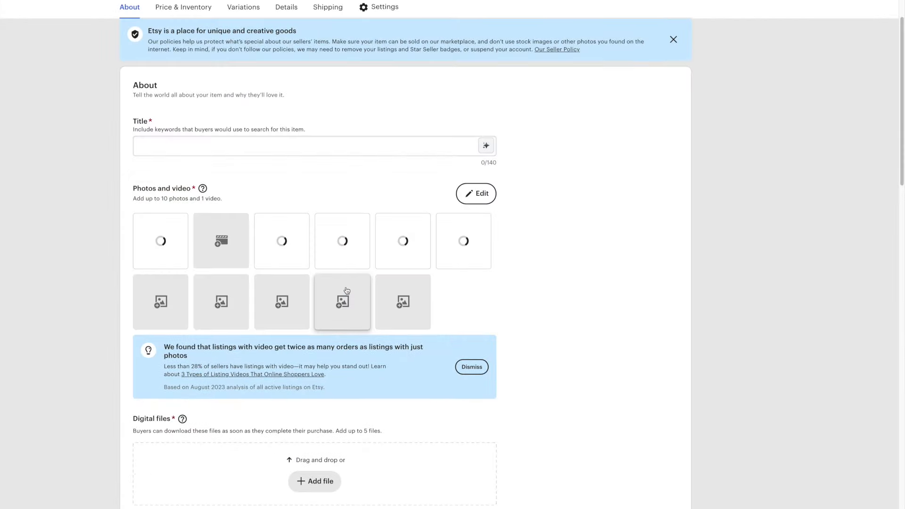
scroll(382, 320, down, 5)
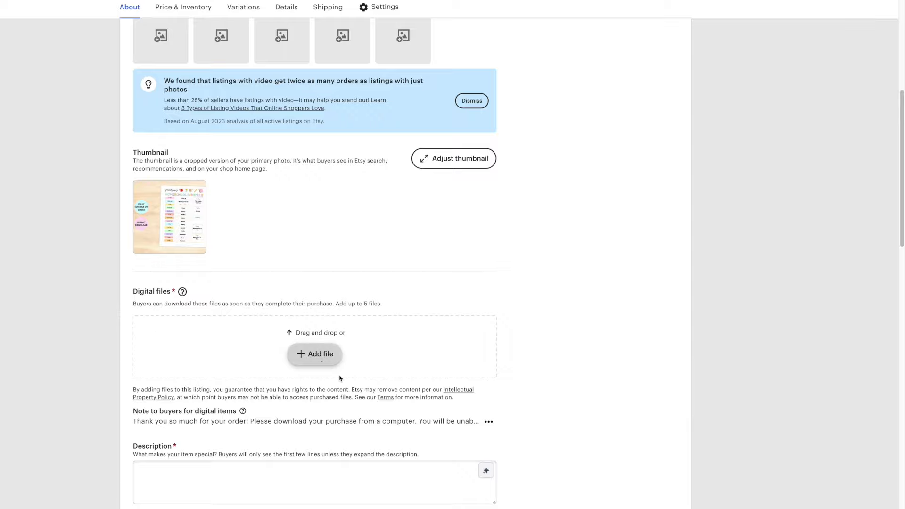
click(317, 361)
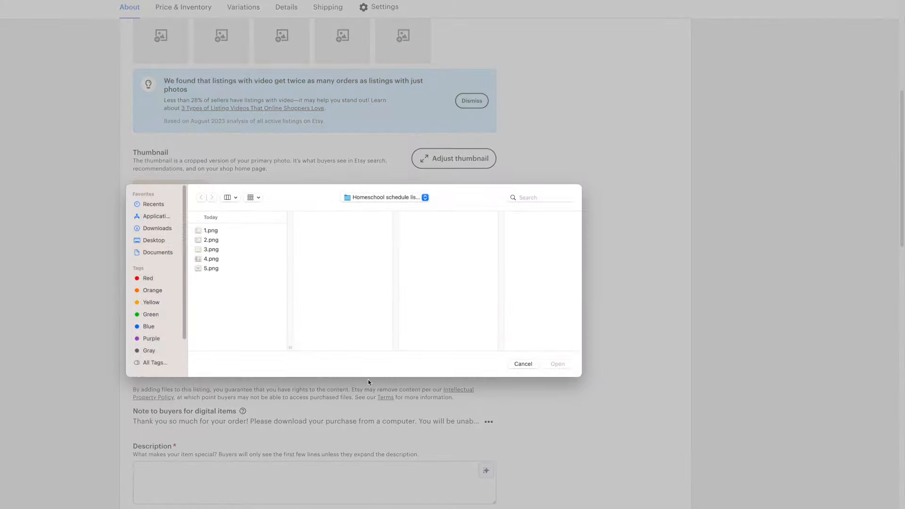
click(144, 229)
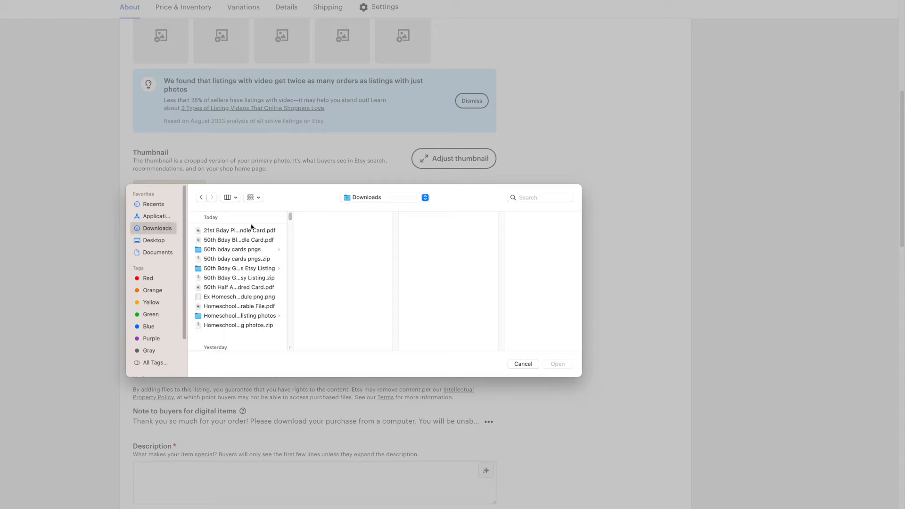
double_click(255, 306)
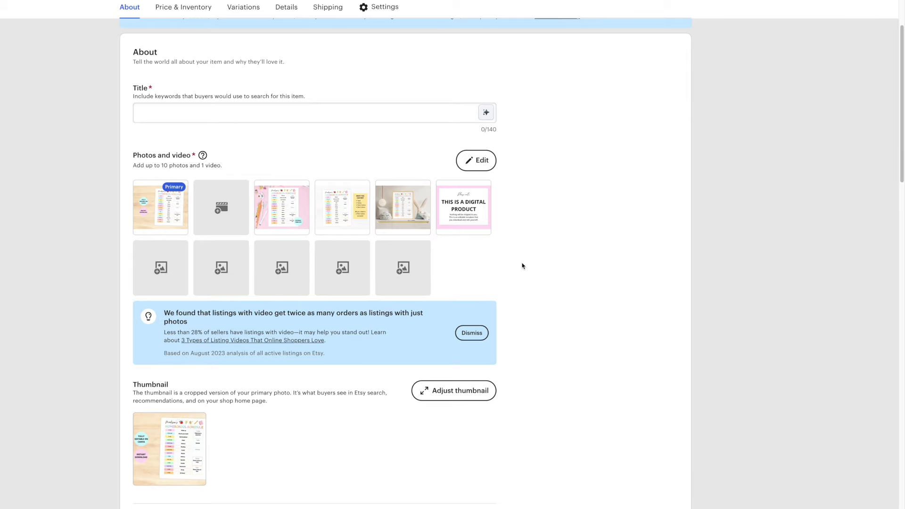
scroll(264, 207, down, 9)
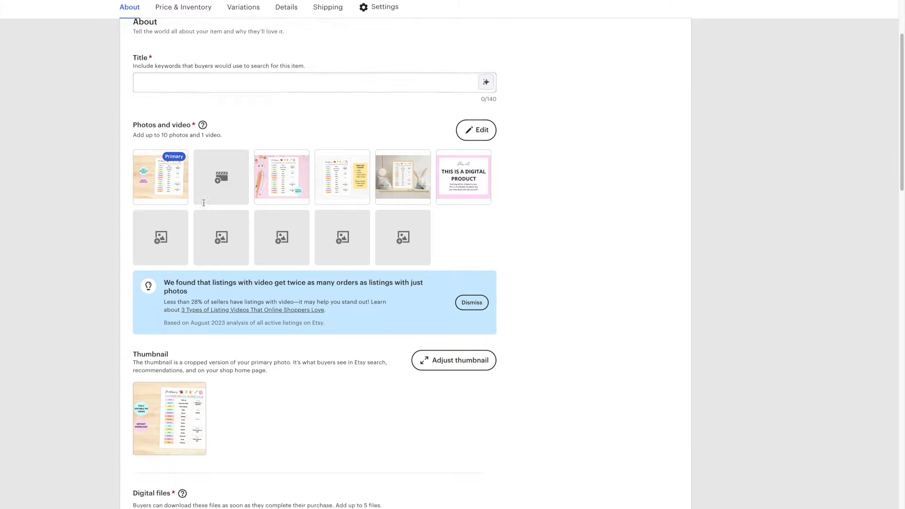
scroll(208, 376, down, 6)
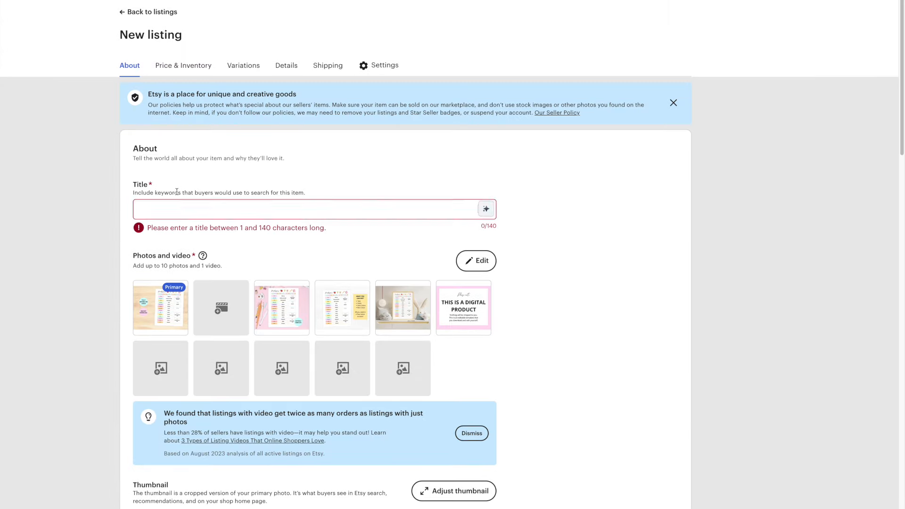
triple_click(177, 192)
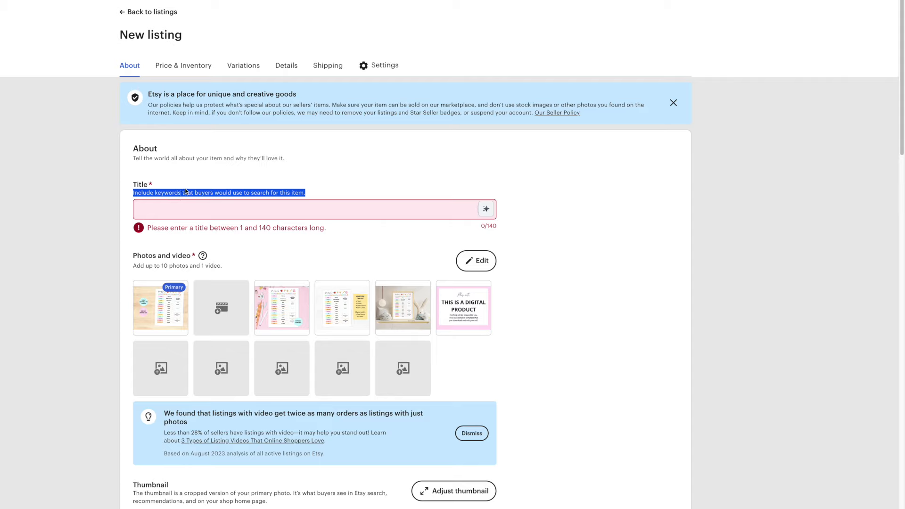
click(645, 237)
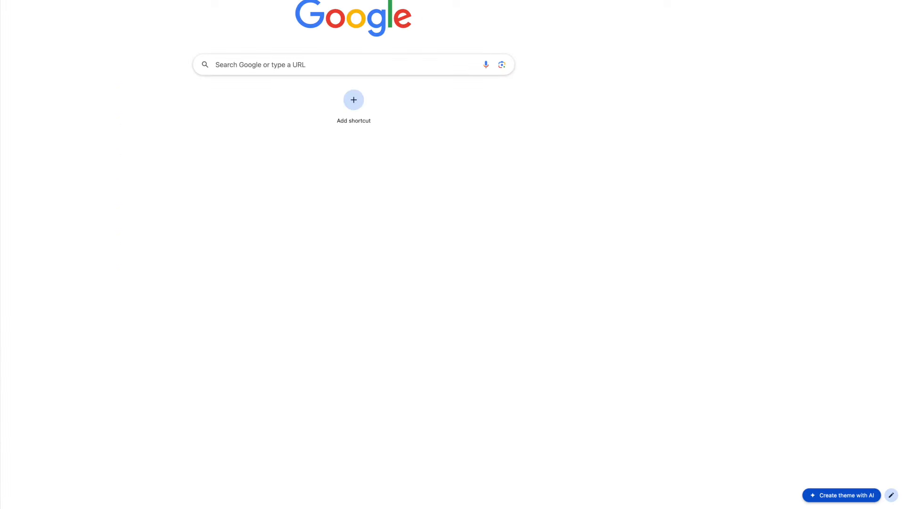
Step: Go to etsy.com and open the competing Homeschool Schedule Template and Editable Homeschool Schedule listings in new tabs
text(etsy.com)
key(Return)
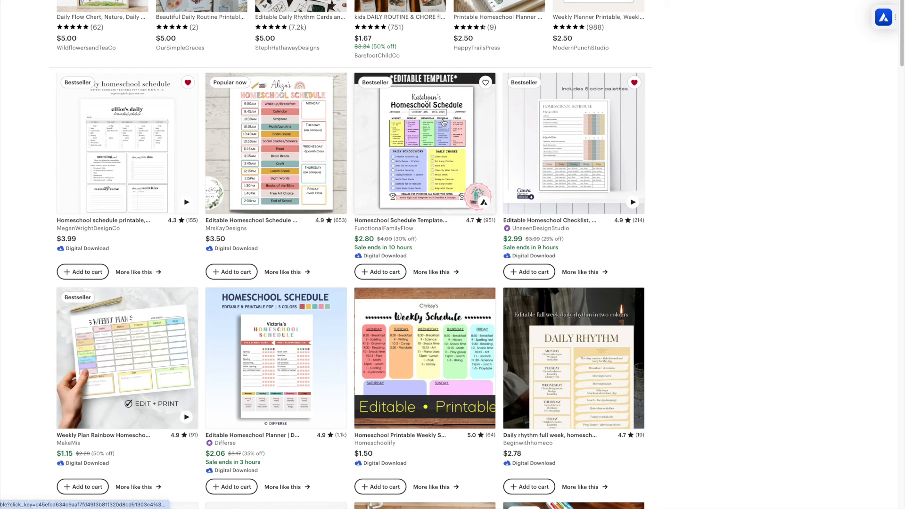
right_click(444, 121)
click(461, 125)
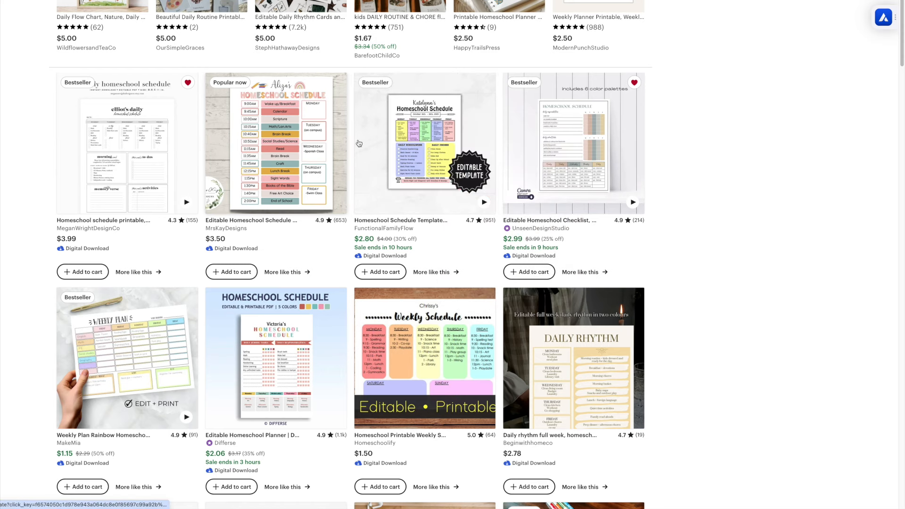
right_click(277, 157)
click(312, 152)
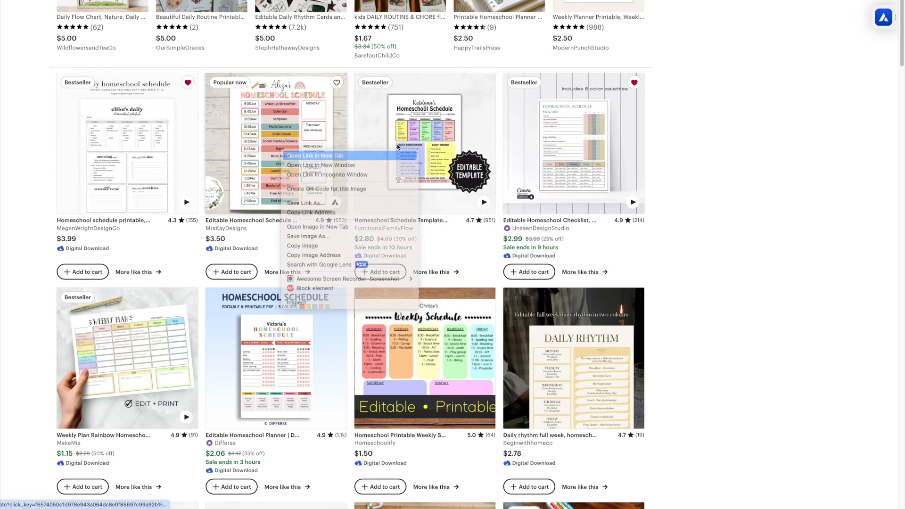
Step: Examine the keywords used in the titles of the competing homeschool schedule listings
scroll(576, 132, down, 4)
drag(453, 99, 561, 120)
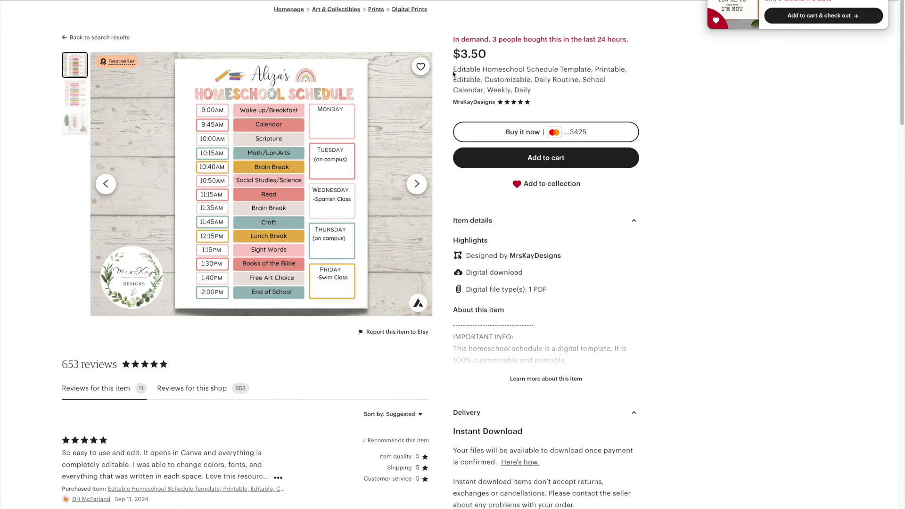
drag(453, 70, 530, 83)
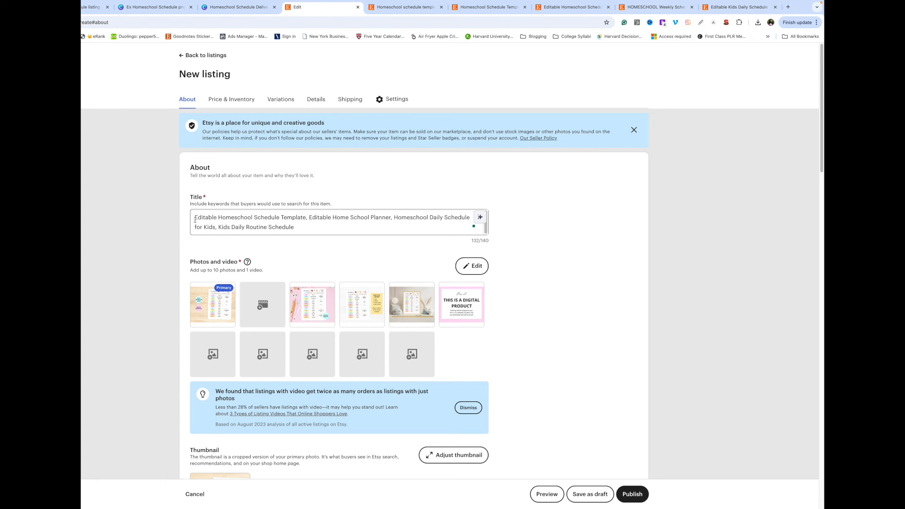
Step: Open the AI description generator for the empty Description field of the new listing
mouse_move(196, 220)
mouse_down()
mouse_move(318, 230)
mouse_move(180, 217)
mouse_up()
scroll(522, 295, down, 6)
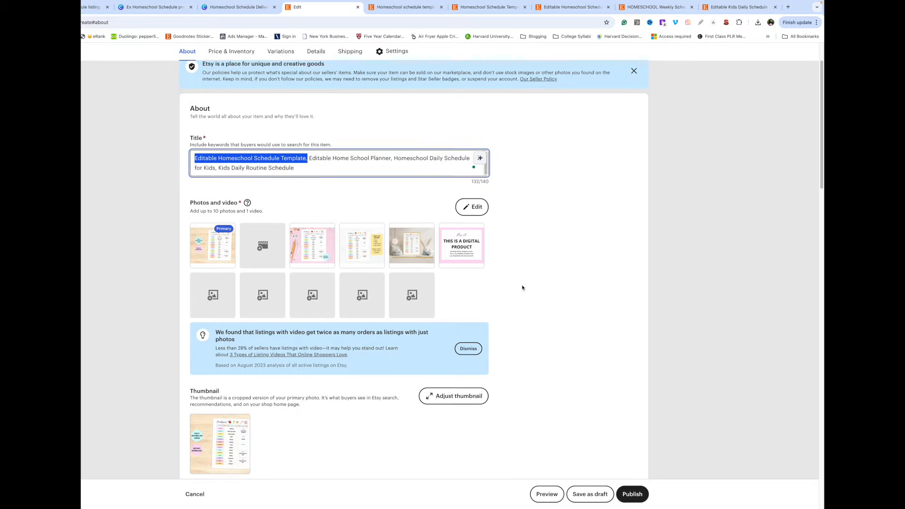
scroll(550, 303, down, 2)
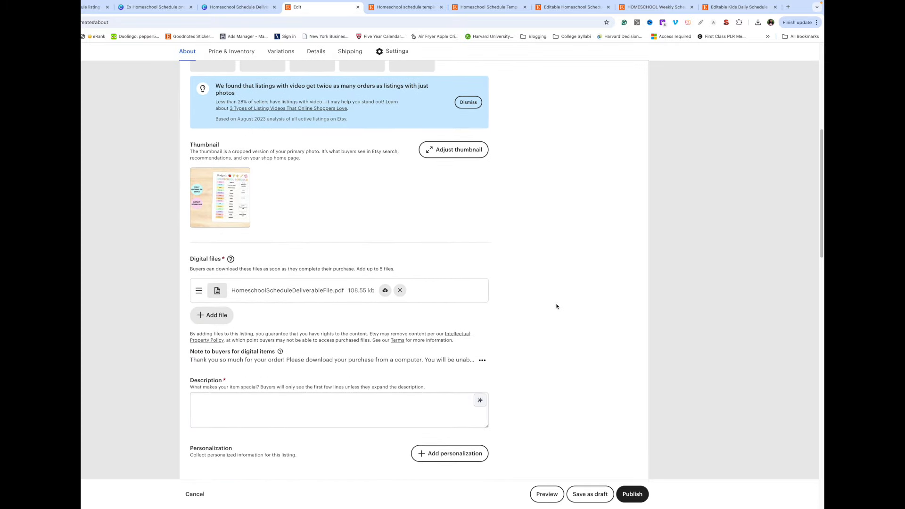
drag(308, 217, 192, 220)
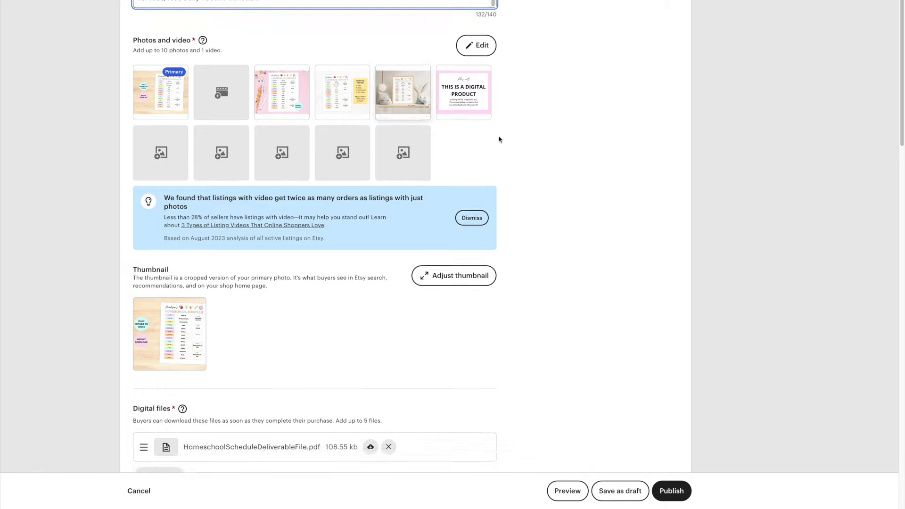
scroll(499, 140, down, 7)
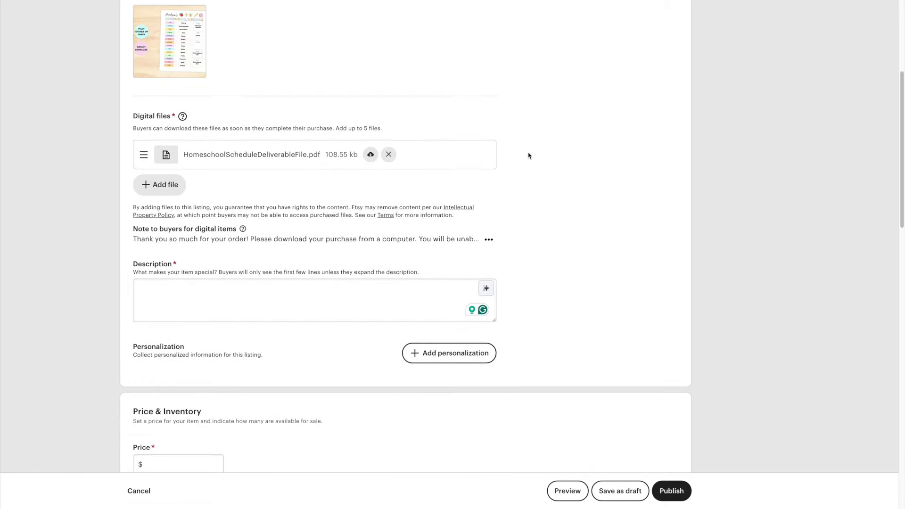
click(331, 261)
click(485, 255)
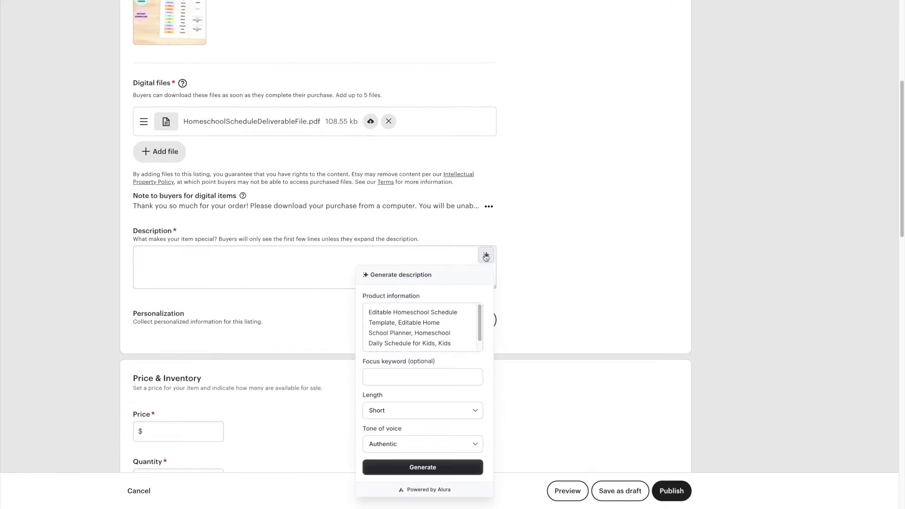
Step: Generate a short description in an Authentic tone from the listing title and insert it into the listing
double_click(430, 333)
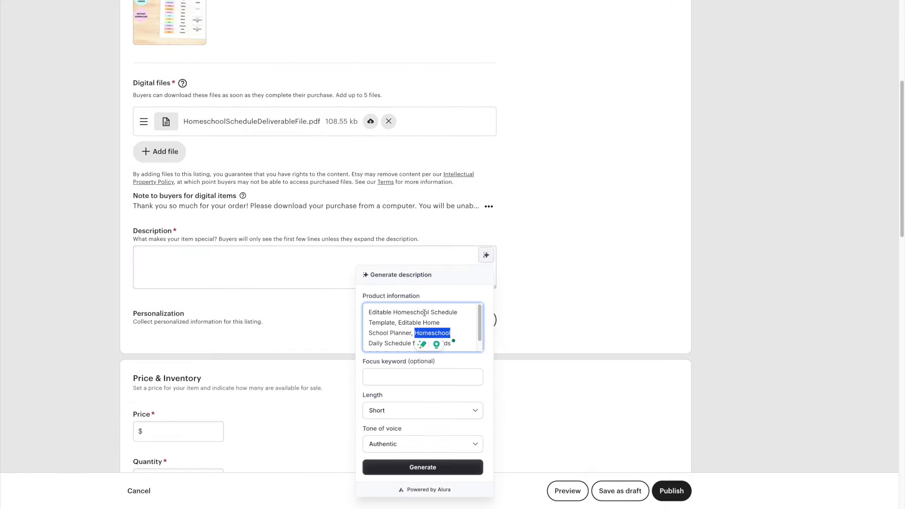
drag(448, 315, 448, 319)
scroll(451, 321, down, 1)
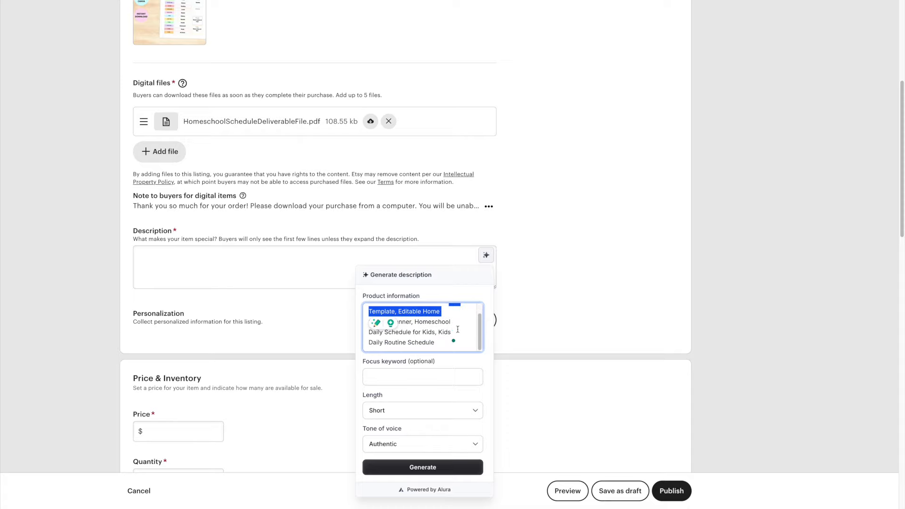
scroll(453, 328, down, 1)
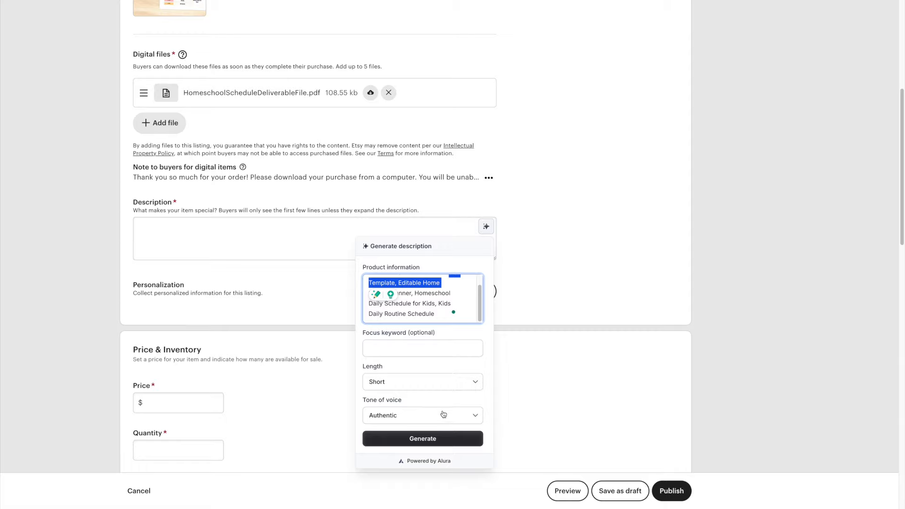
click(432, 439)
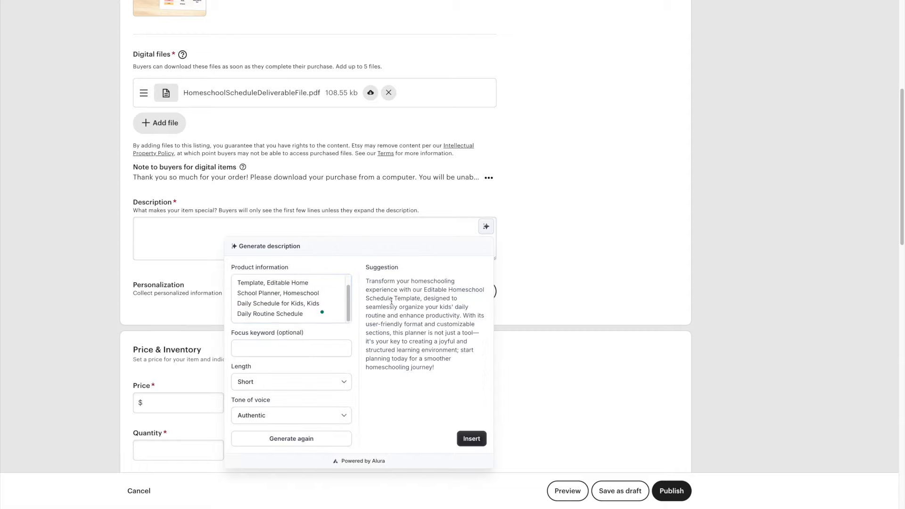
click(472, 438)
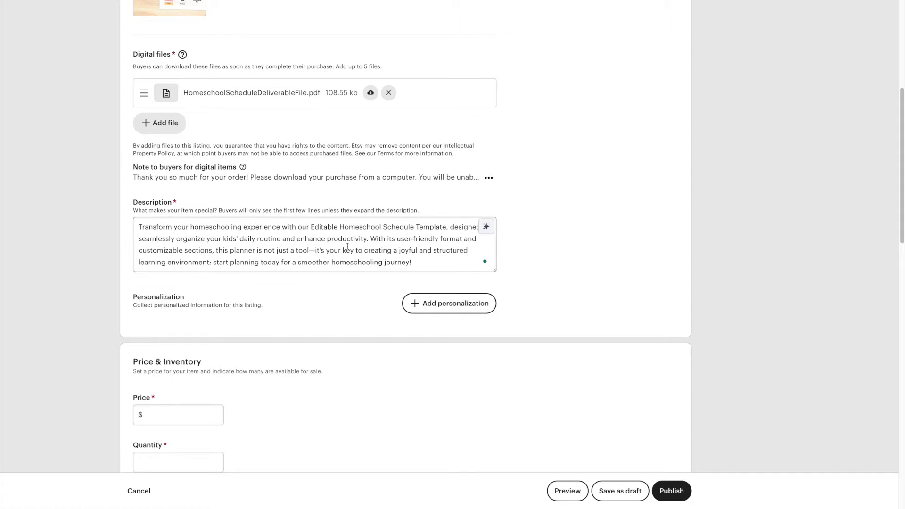
Step: Delete everything after the first sentence of the generated description, from "With its user-friendly format" to the end
click(371, 239)
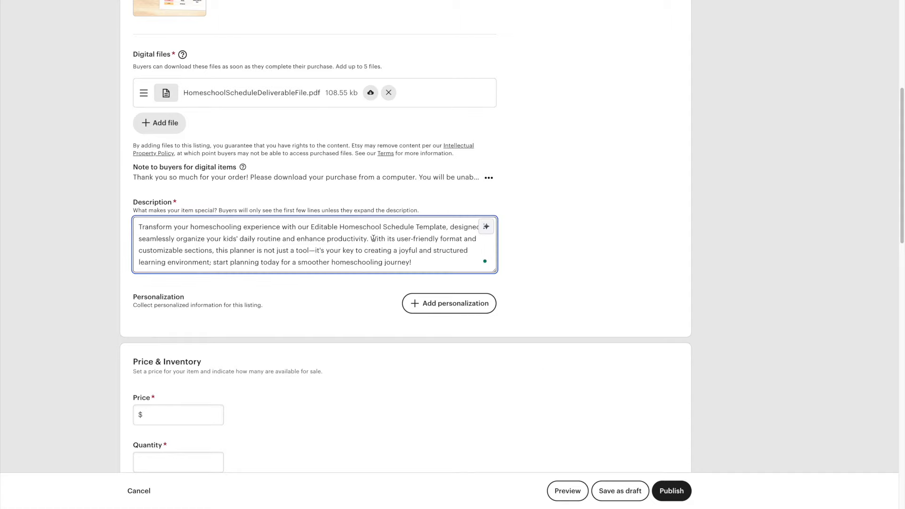
key(Return)
key(Return)
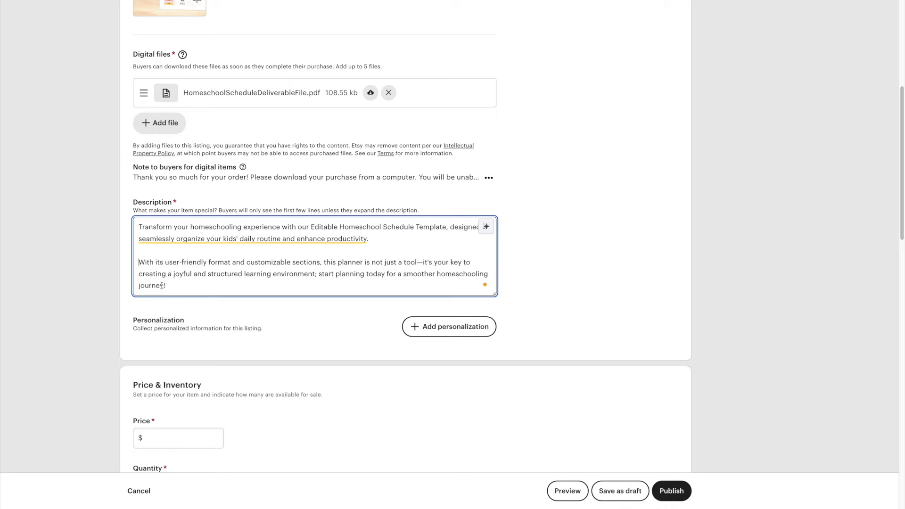
scroll(164, 288, down, 2)
drag(166, 204, 140, 181)
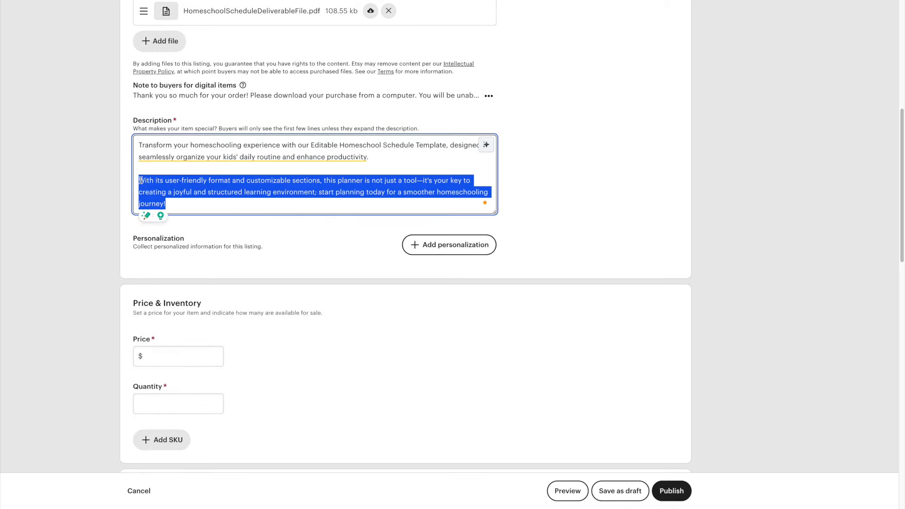
key(BackSpace)
key(BackSpace)
key(BackSpace)
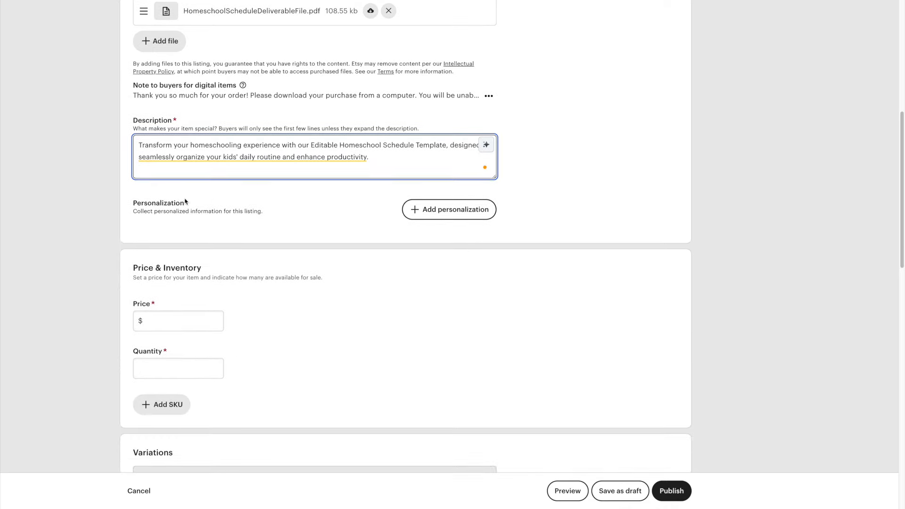
Step: Append notes that the template is editable with a free Canva account, "This is a digital product", contact before purchase, and "For personal use only *"
text(This kids daily routine template can be edited with a free Canva account!)
key(Return)
key(Return)
text(Please not)
text(e: GG)
text(h)
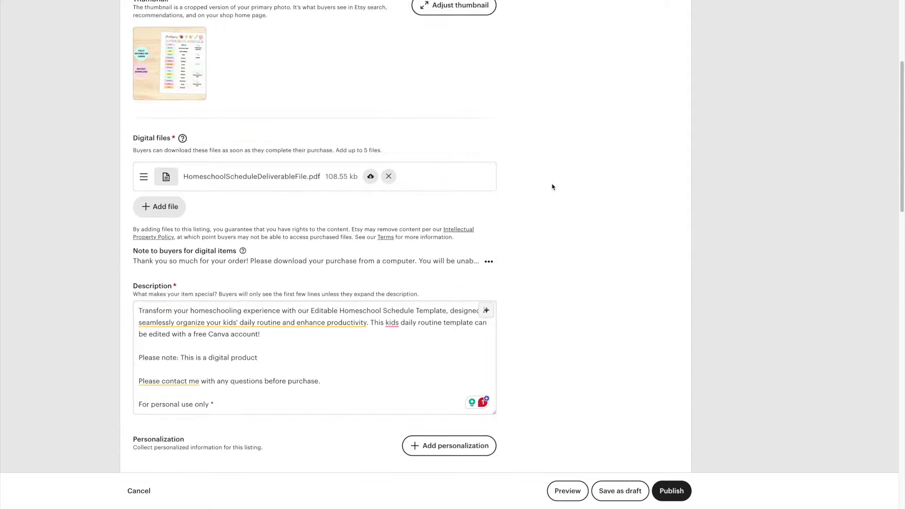
scroll(542, 184, down, 1)
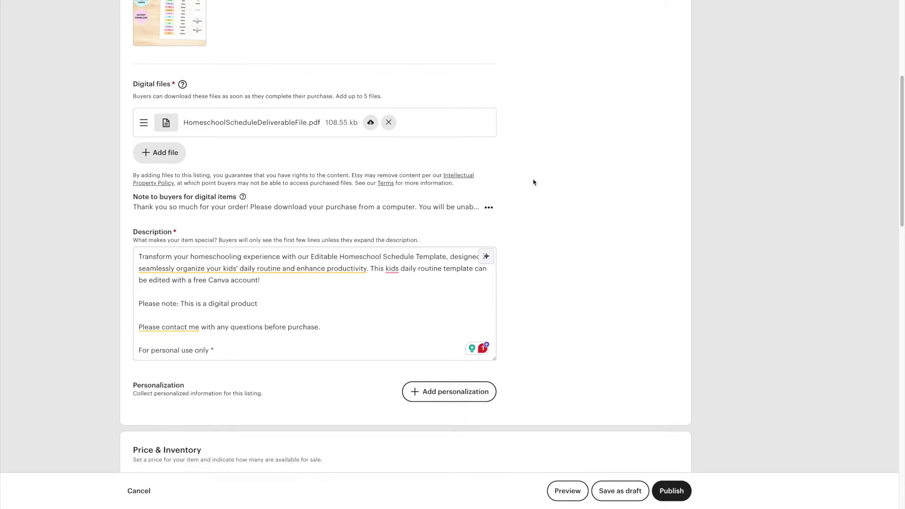
scroll(537, 184, up, 1)
scroll(549, 186, down, 1)
Step: Copy all tags from the listing report of FunctionalFamilyFlow's Homeschool Schedule Template in the Etsy search results
scroll(550, 186, down, 10)
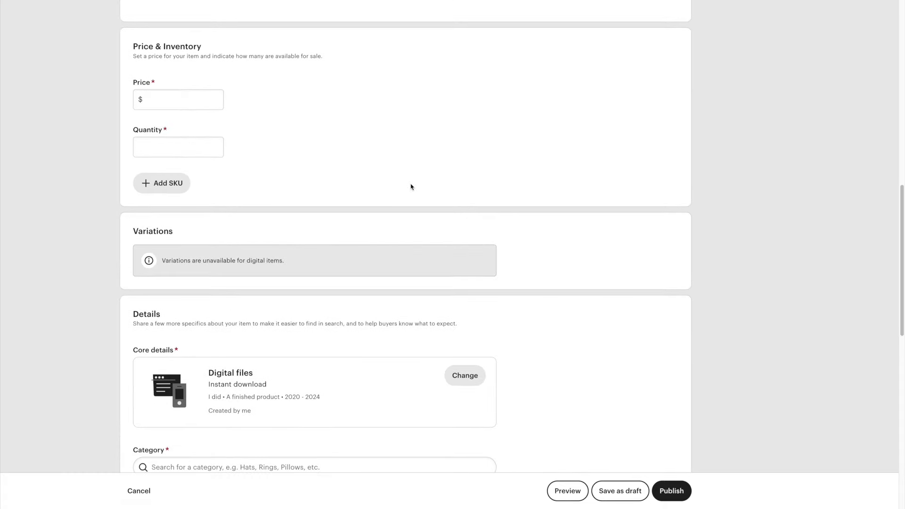
scroll(456, 191, down, 1)
click(156, 326)
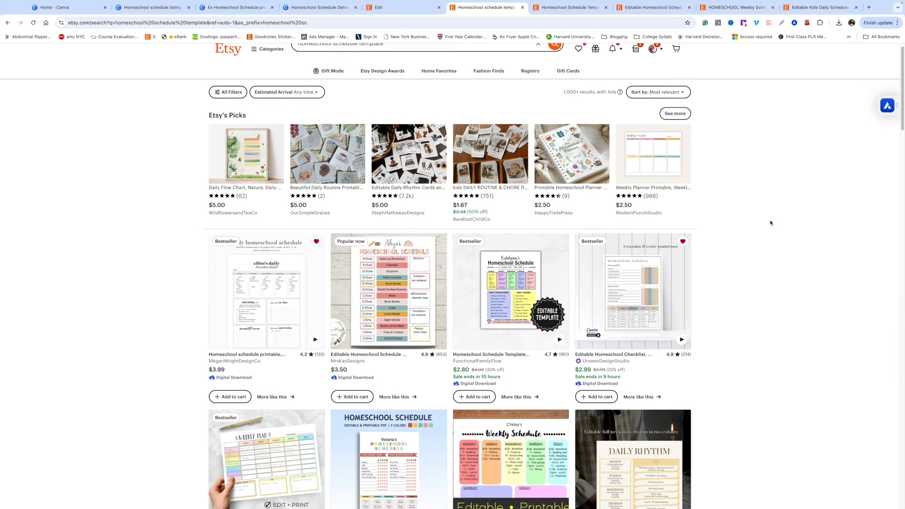
scroll(771, 222, down, 3)
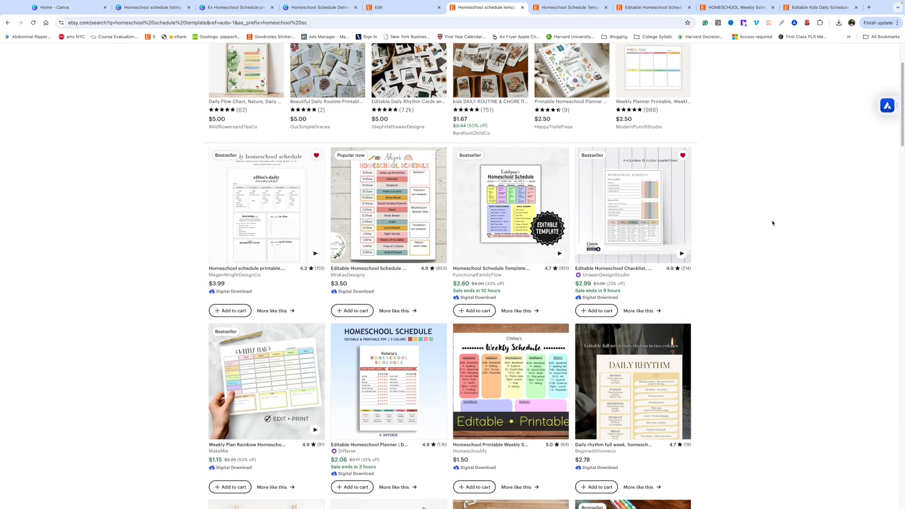
scroll(772, 223, down, 2)
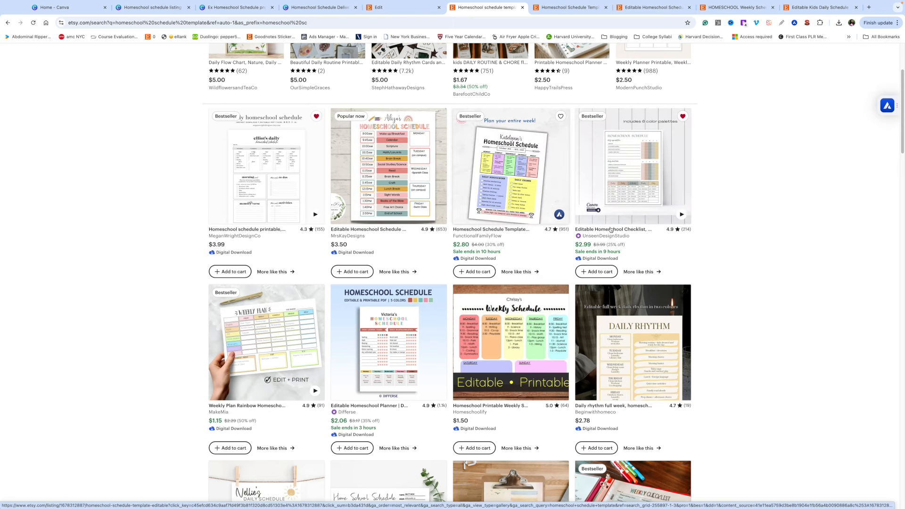
click(559, 215)
scroll(82, 198, down, 3)
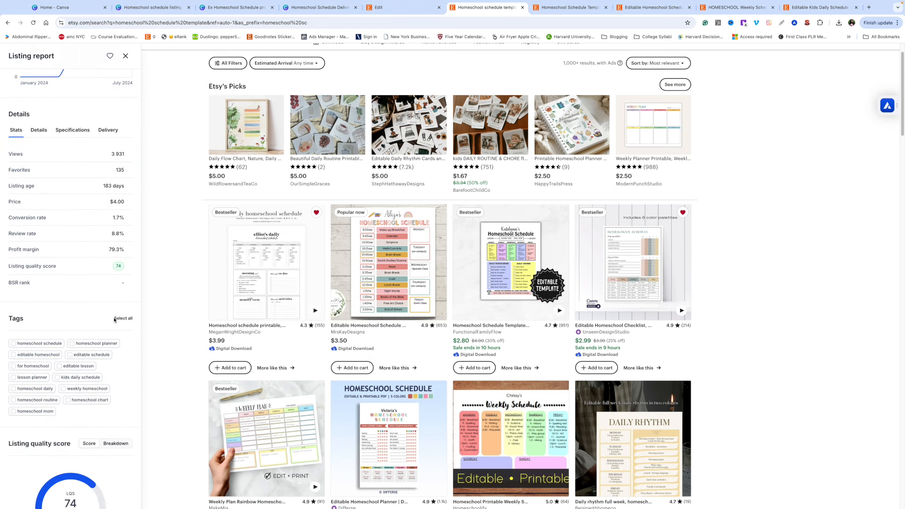
click(114, 319)
click(96, 320)
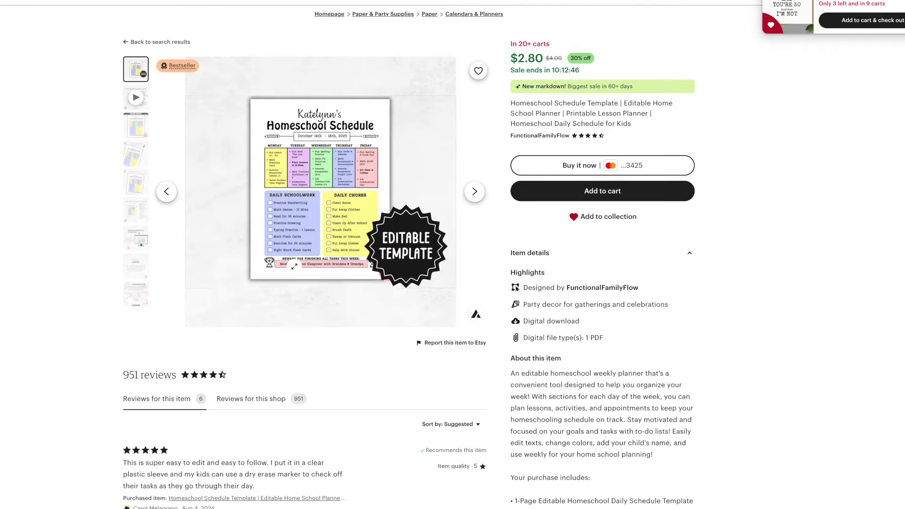
Step: Review the full pages of the competing FunctionalFamilyFlow and MrsKayDesigns homeschool schedule listings, including their item details
scroll(667, 307, down, 3)
scroll(667, 307, down, 20)
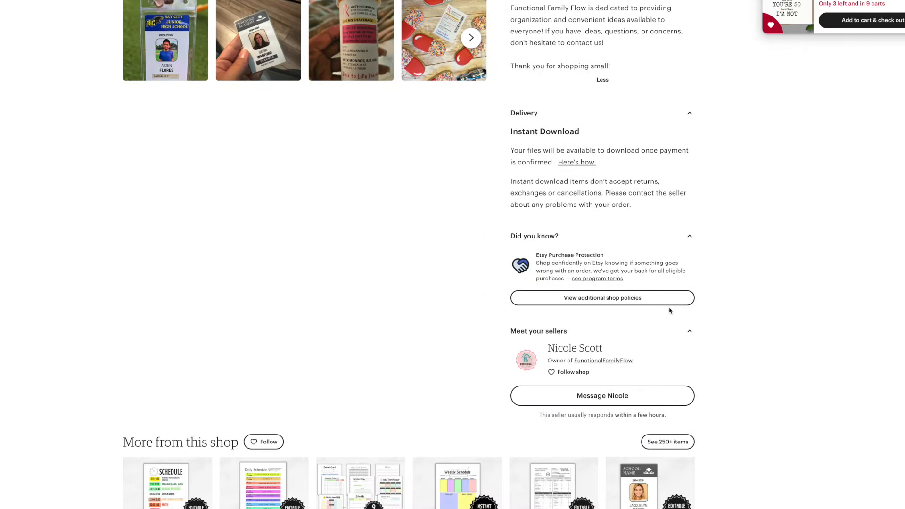
scroll(676, 314, down, 4)
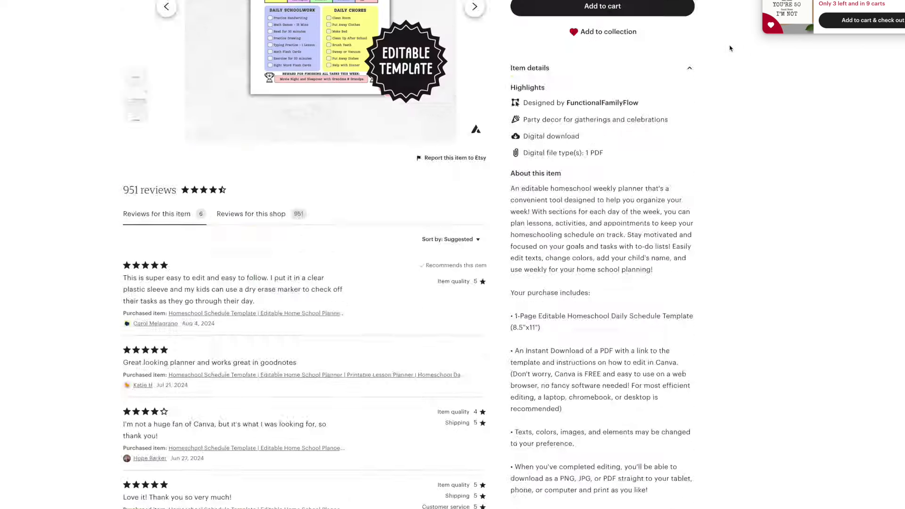
scroll(730, 50, up, 4)
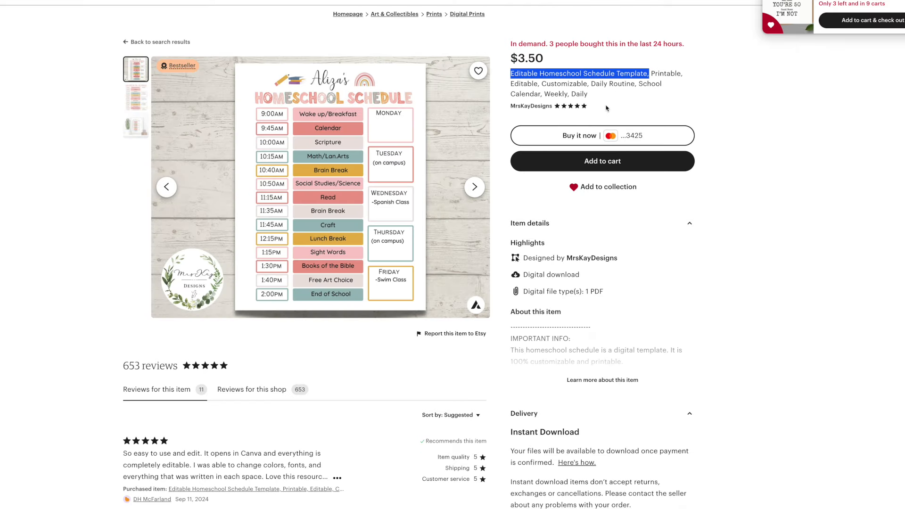
scroll(607, 108, down, 20)
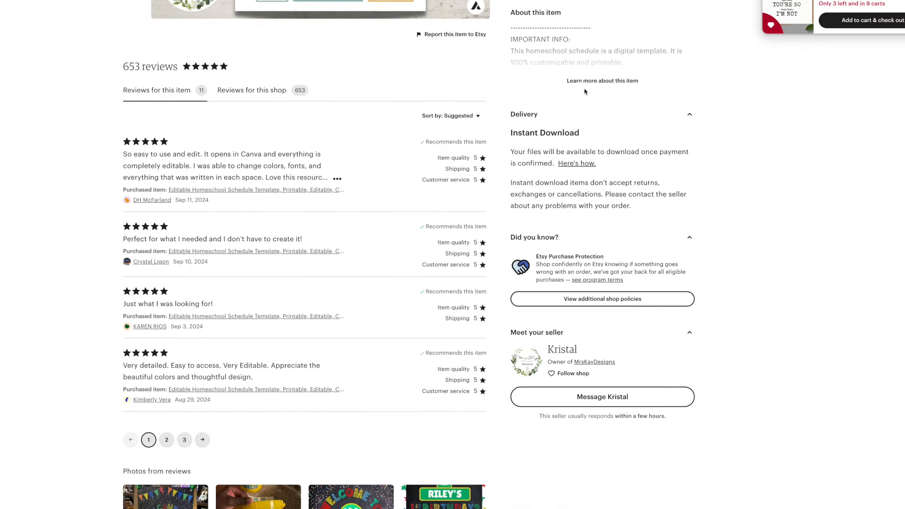
scroll(728, 100, down, 9)
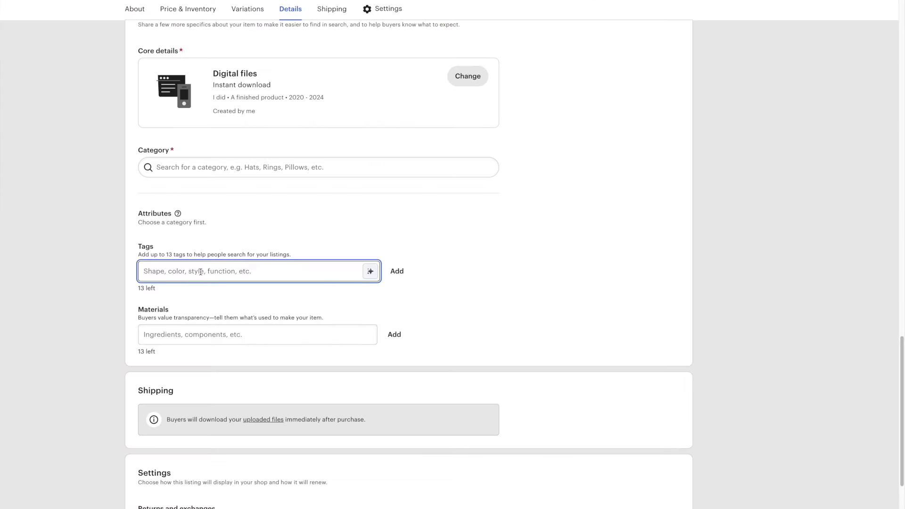
Step: Add the copied homeschool tags to the new listing and search its categories for "homeschool"
key(ctrl+v)
key(Return)
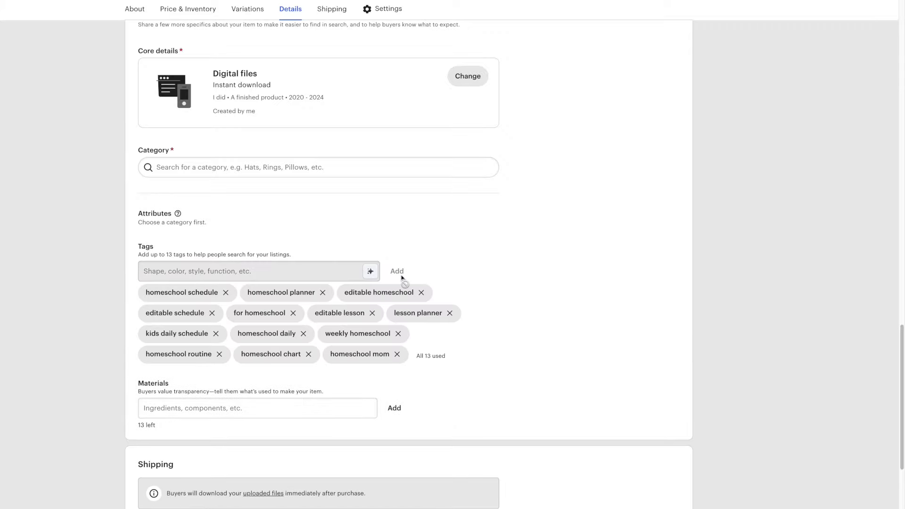
scroll(401, 278, up, 2)
click(212, 264)
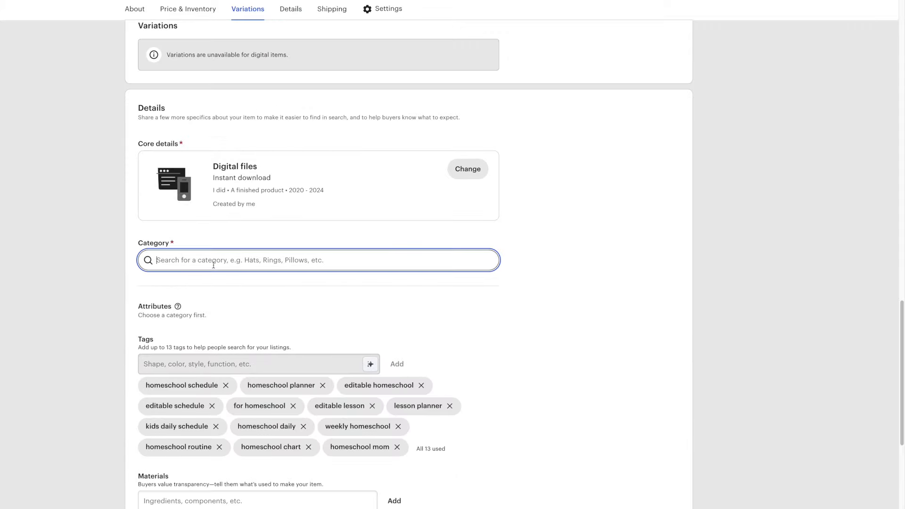
text(homes)
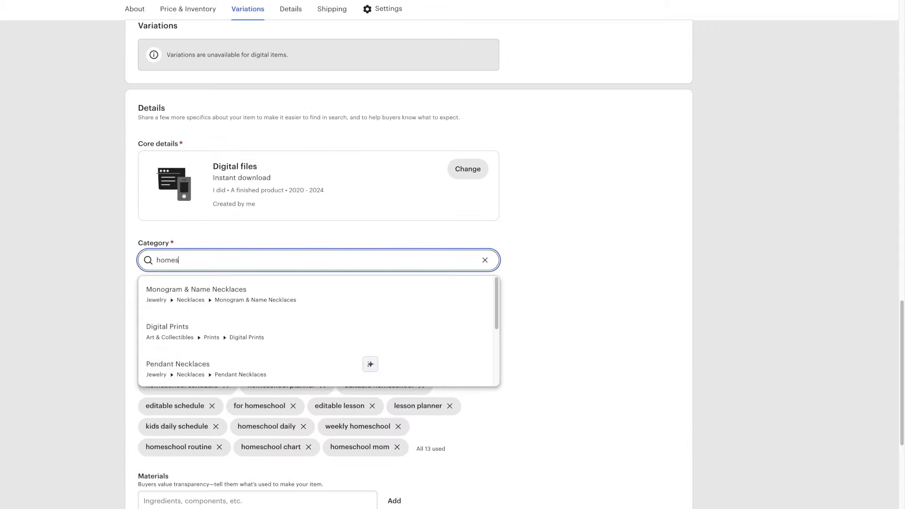
text(chool)
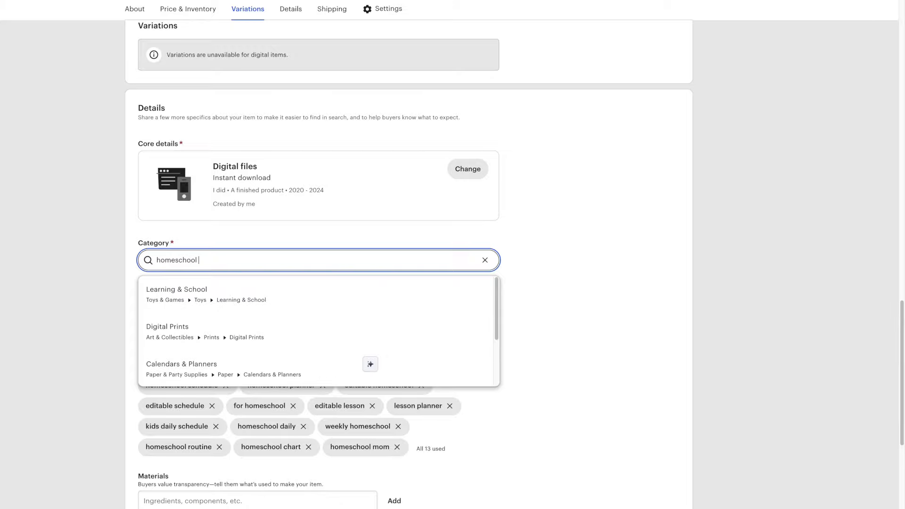
Step: Compare the prices of competing homeschool schedule templates in the Etsy search results
scroll(627, 241, up, 20)
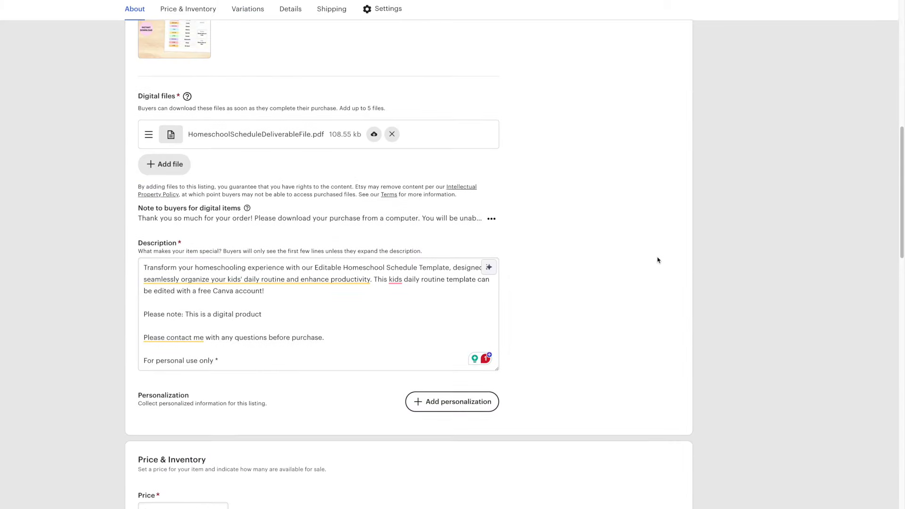
scroll(653, 278, down, 14)
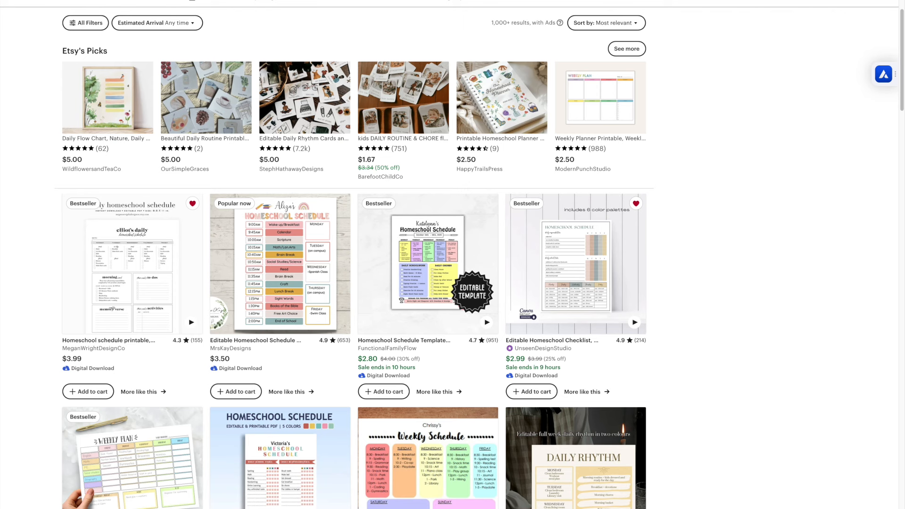
scroll(726, 155, down, 1)
scroll(715, 162, down, 6)
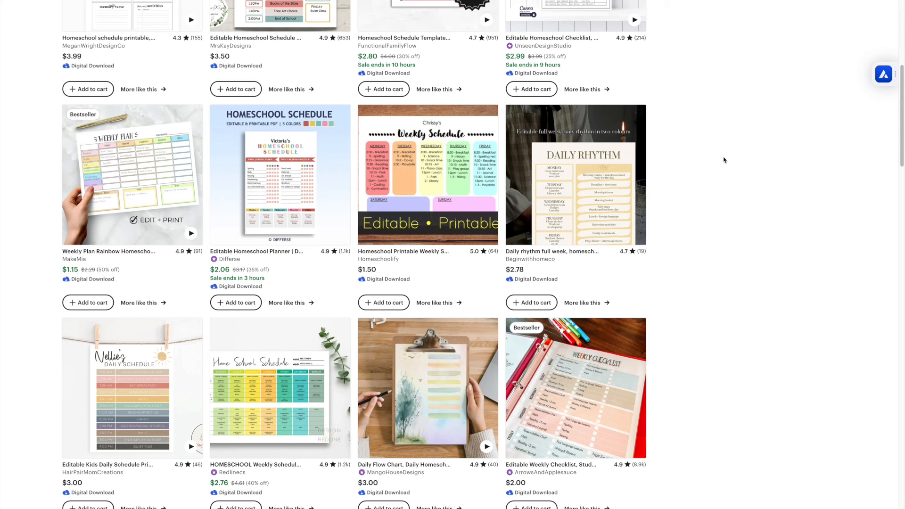
scroll(740, 157, down, 2)
scroll(705, 125, down, 4)
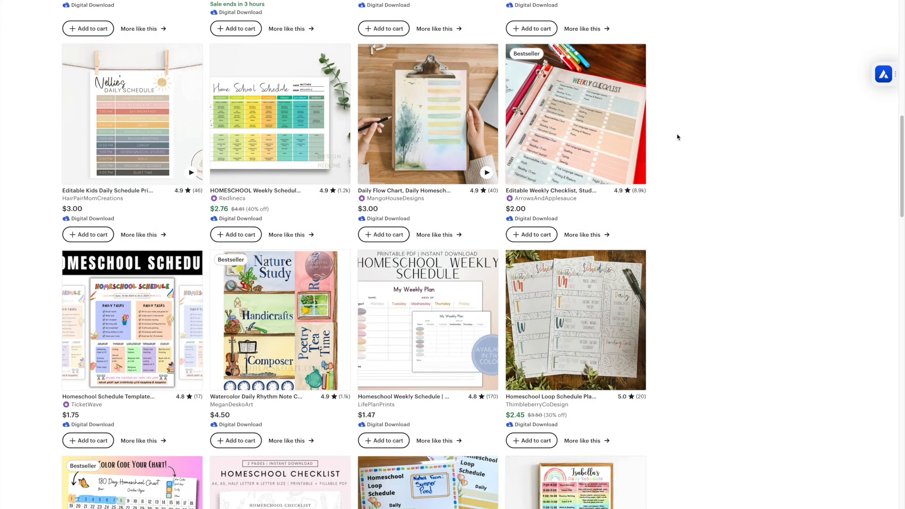
Step: Check the prices of more homeschool planners, schedules and routine cards further down the Etsy search results
scroll(679, 138, down, 6)
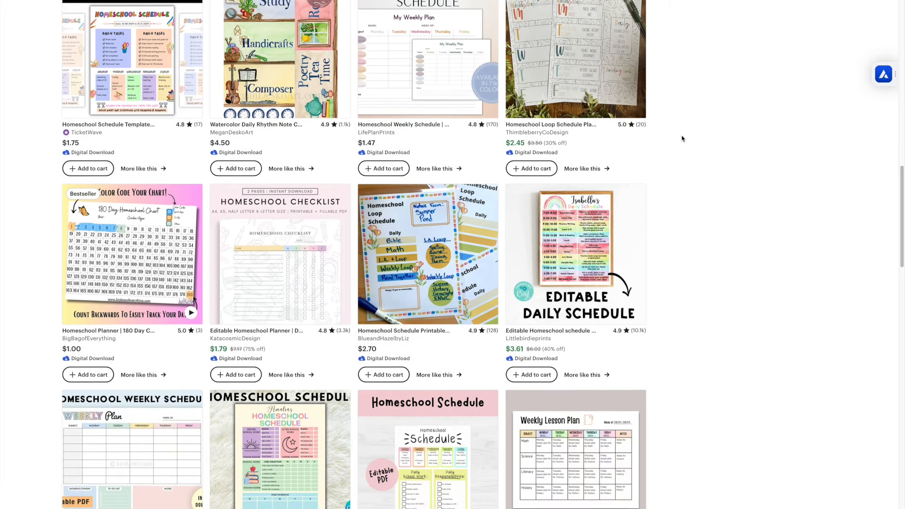
scroll(681, 138, down, 4)
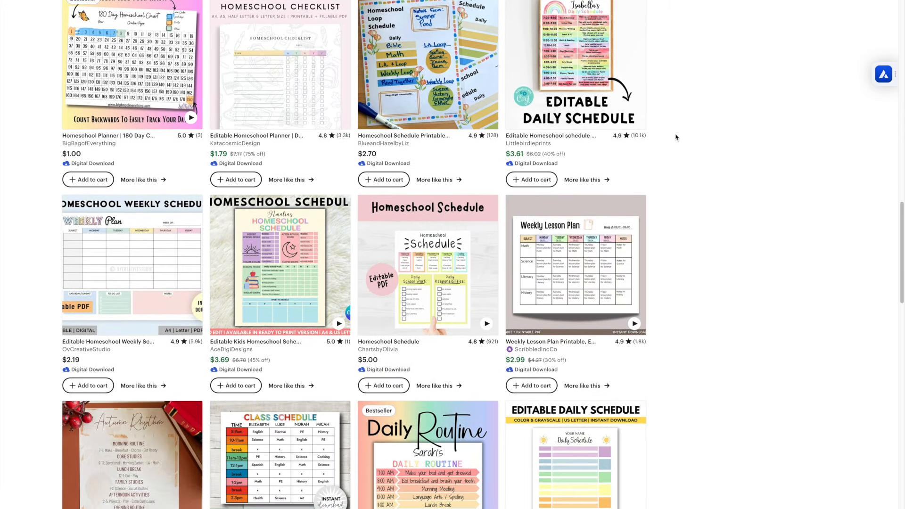
scroll(676, 137, down, 14)
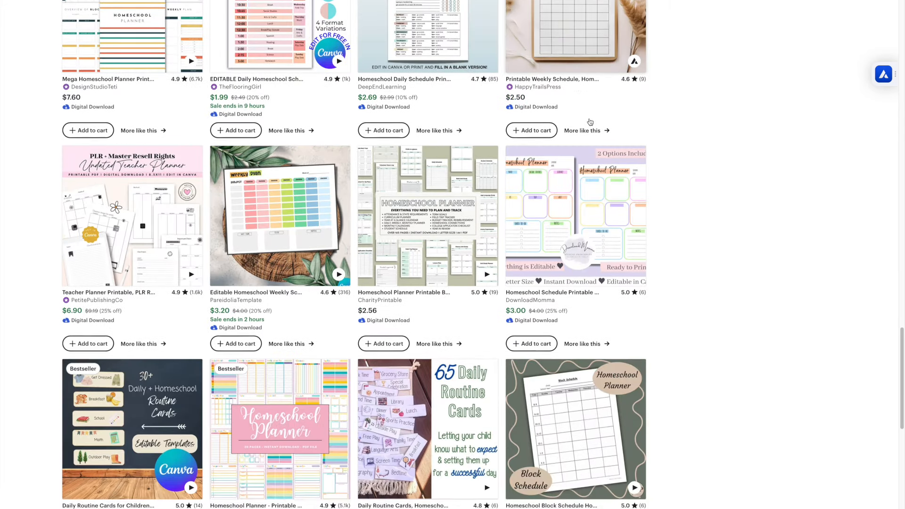
scroll(590, 122, down, 5)
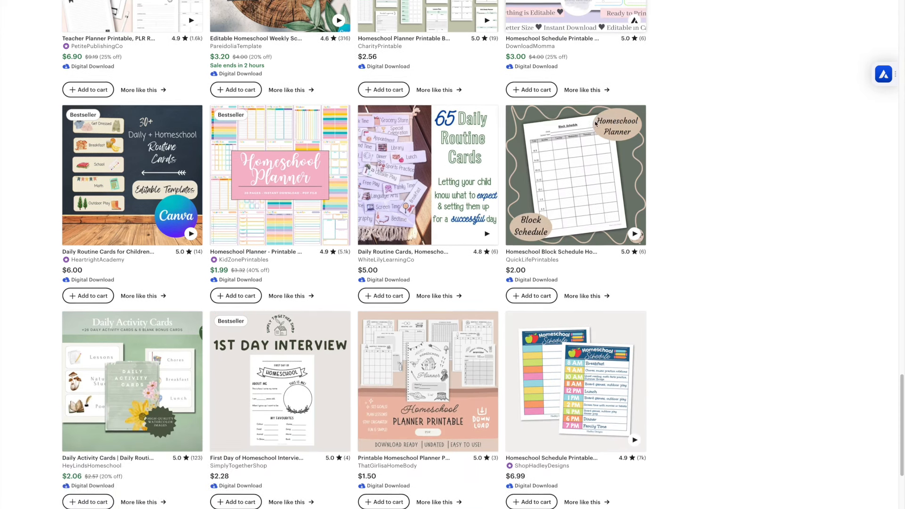
scroll(596, 123, down, 7)
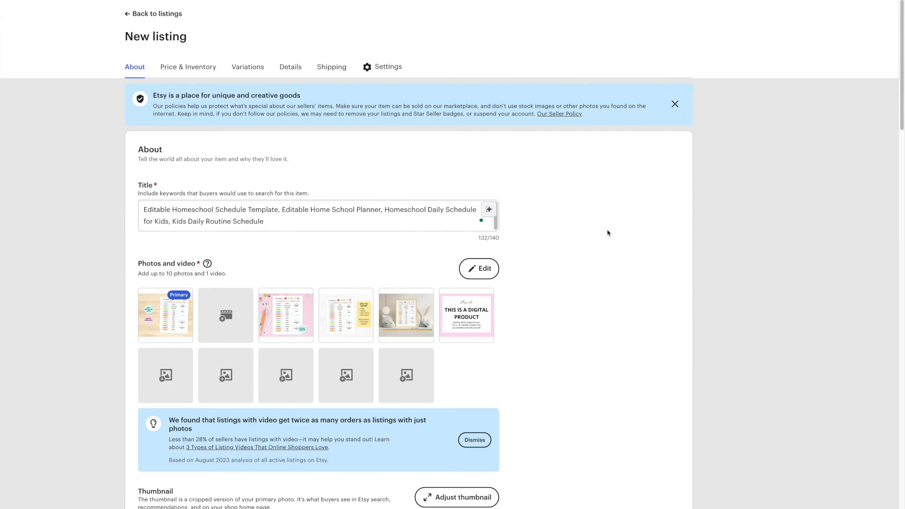
Step: Review the new listing's title, photos, digital file, description and price
scroll(522, 212, down, 2)
scroll(437, 171, down, 7)
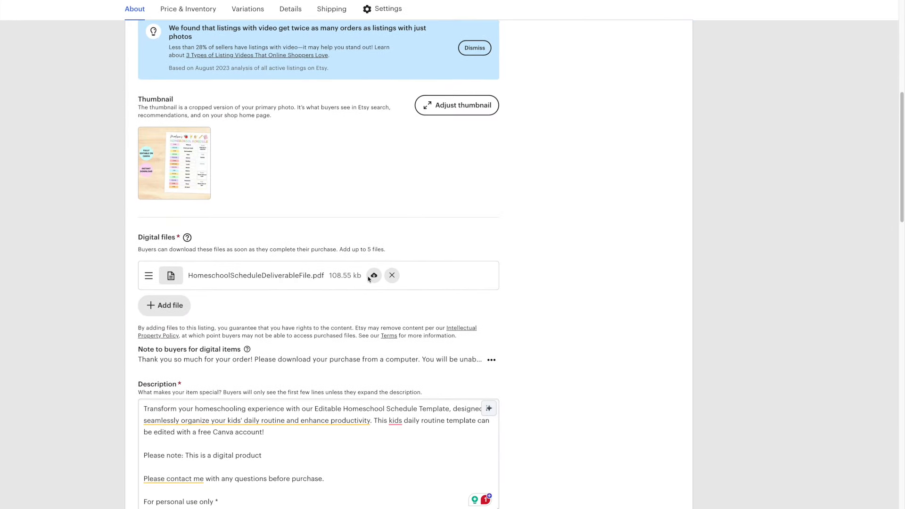
scroll(337, 272, down, 9)
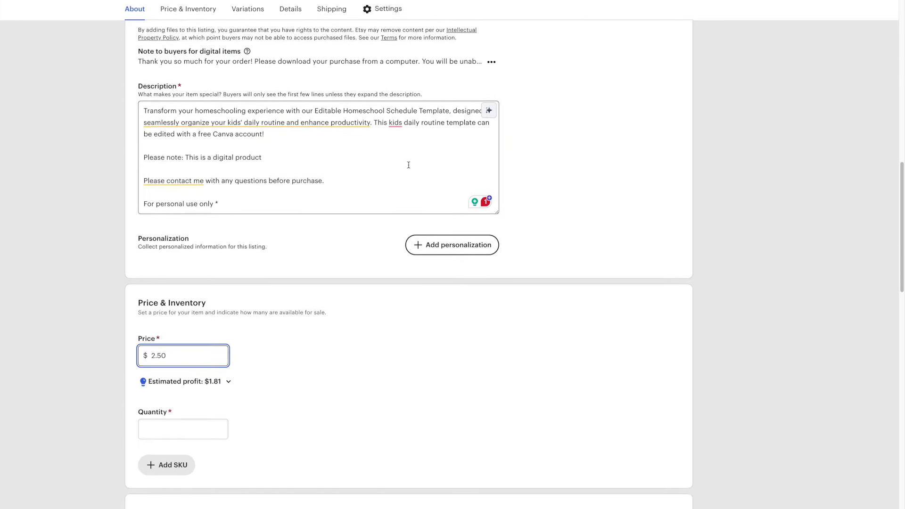
scroll(289, 252, down, 15)
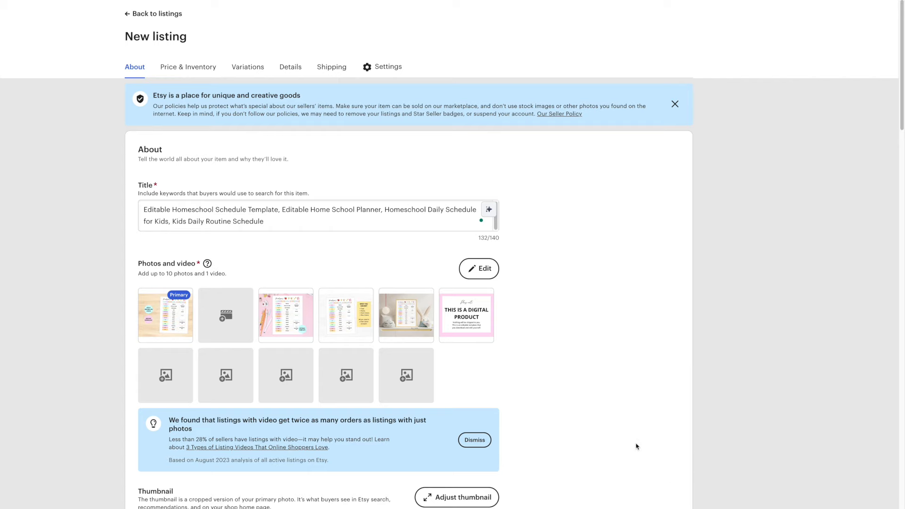
Step: Delete the primary photo with the wooden background from the new listing and go to its shop section and renewal settings
scroll(695, 468, down, 2)
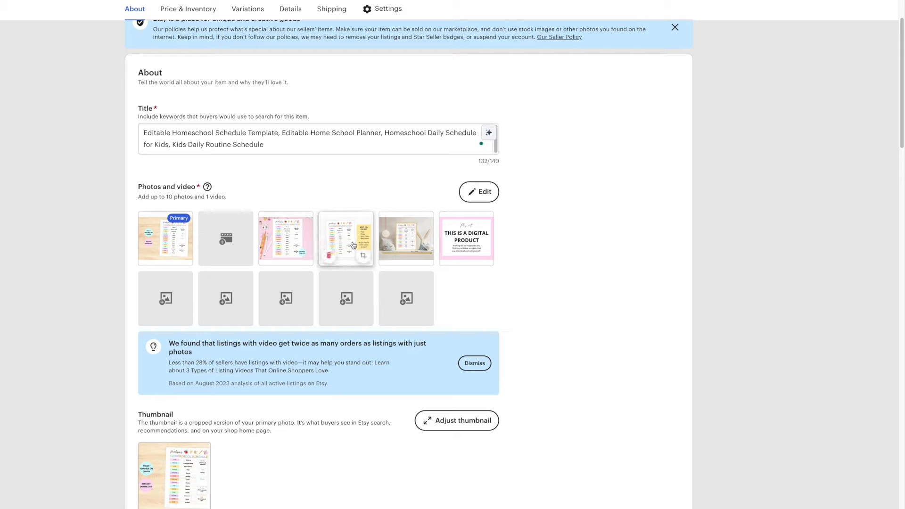
mouse_move(161, 235)
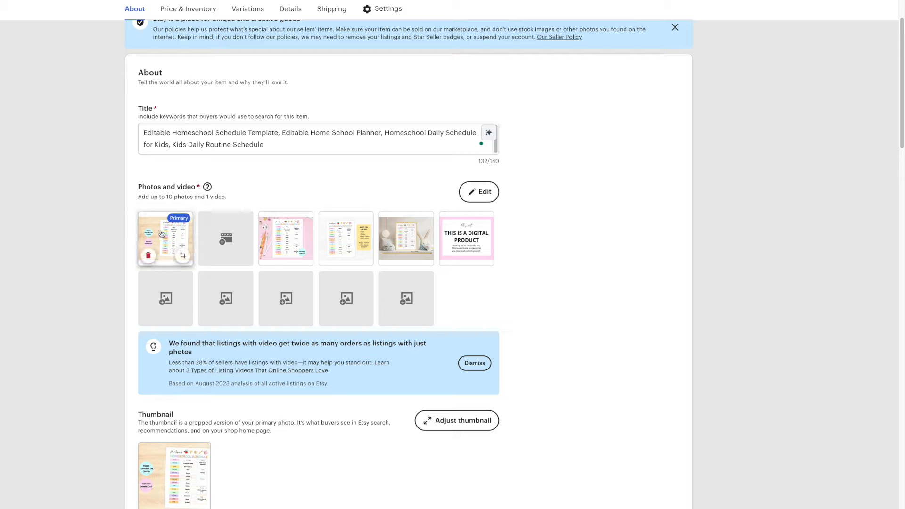
click(148, 256)
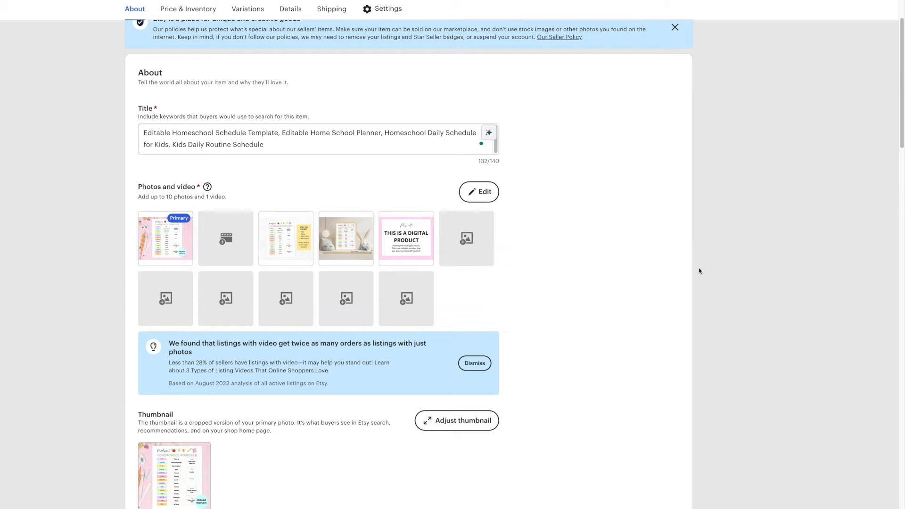
scroll(519, 272, down, 20)
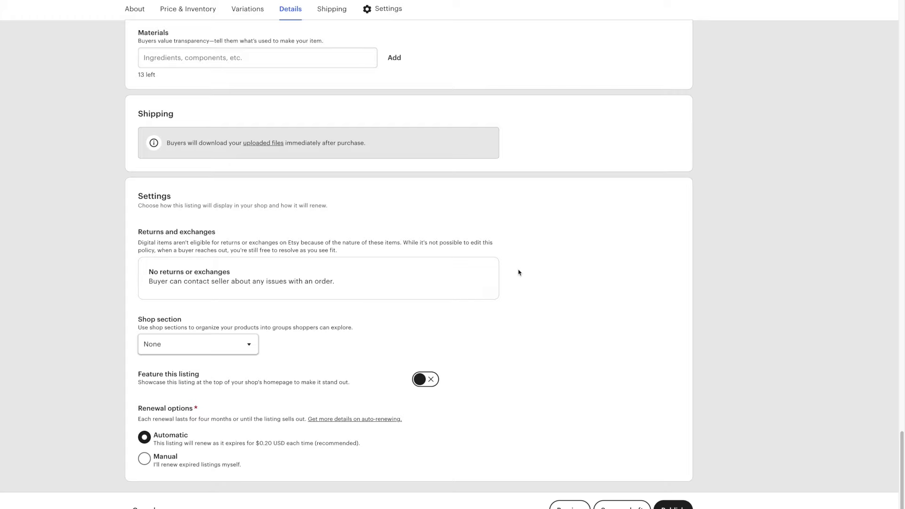